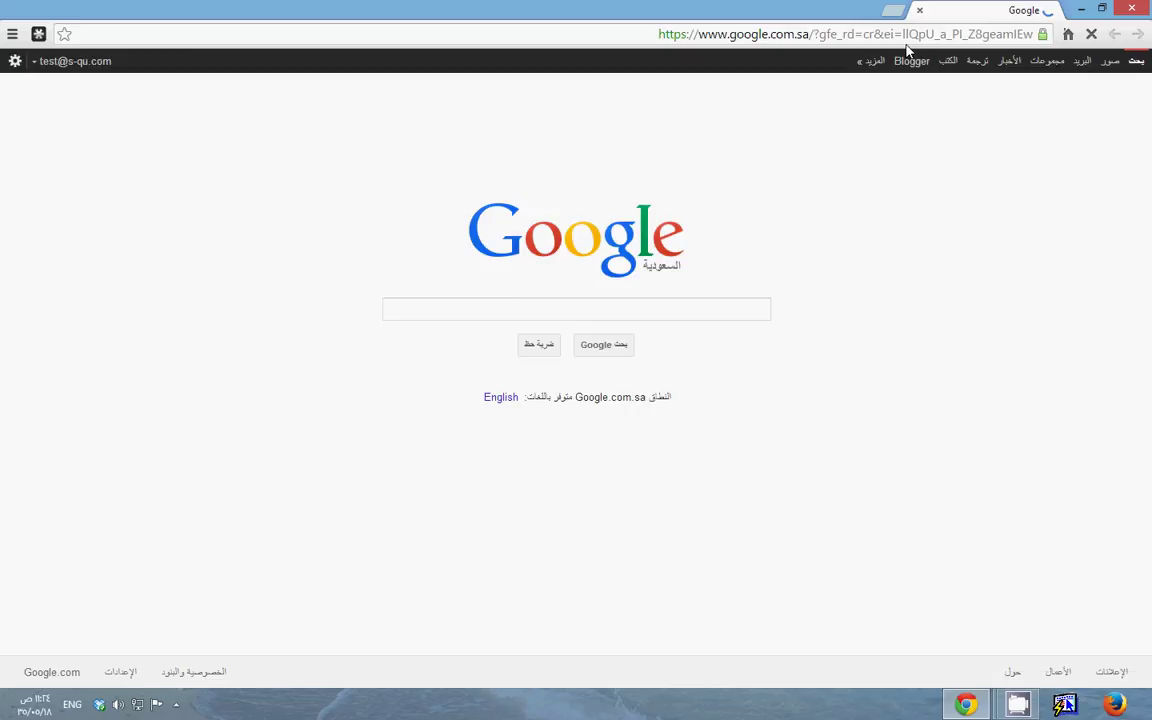
Go to archive.org from the Chrome address bar by typing 'archive'
left_click(851, 33)
type("arch")
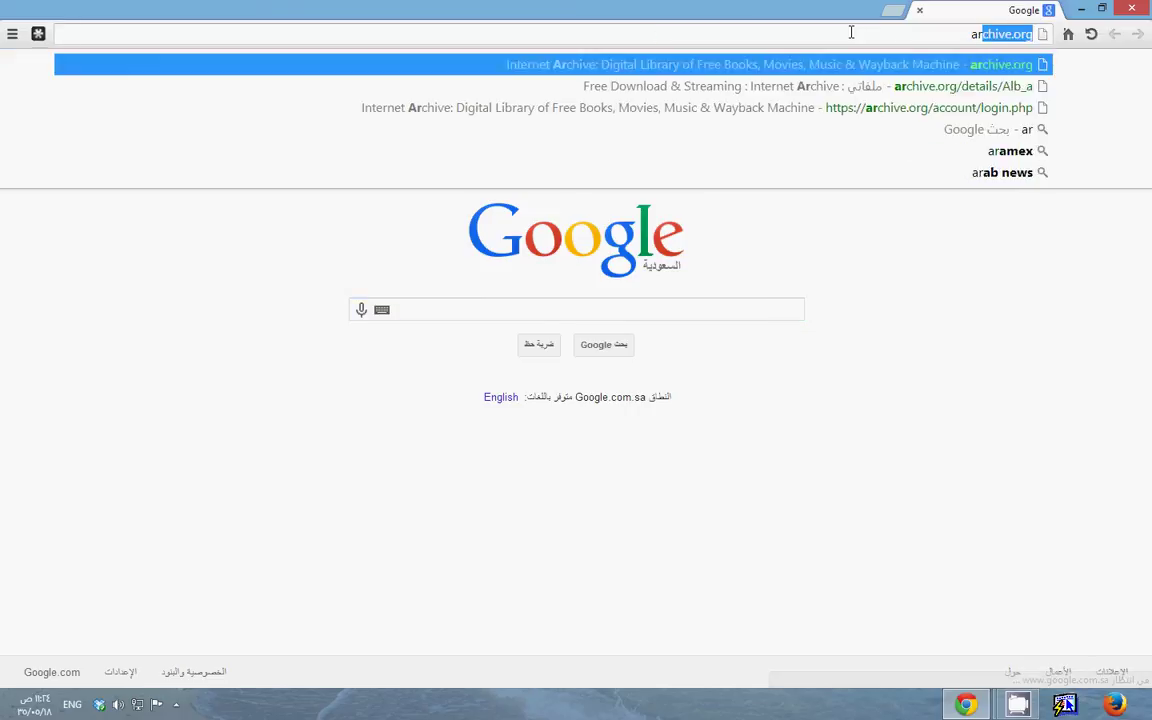
type("ive")
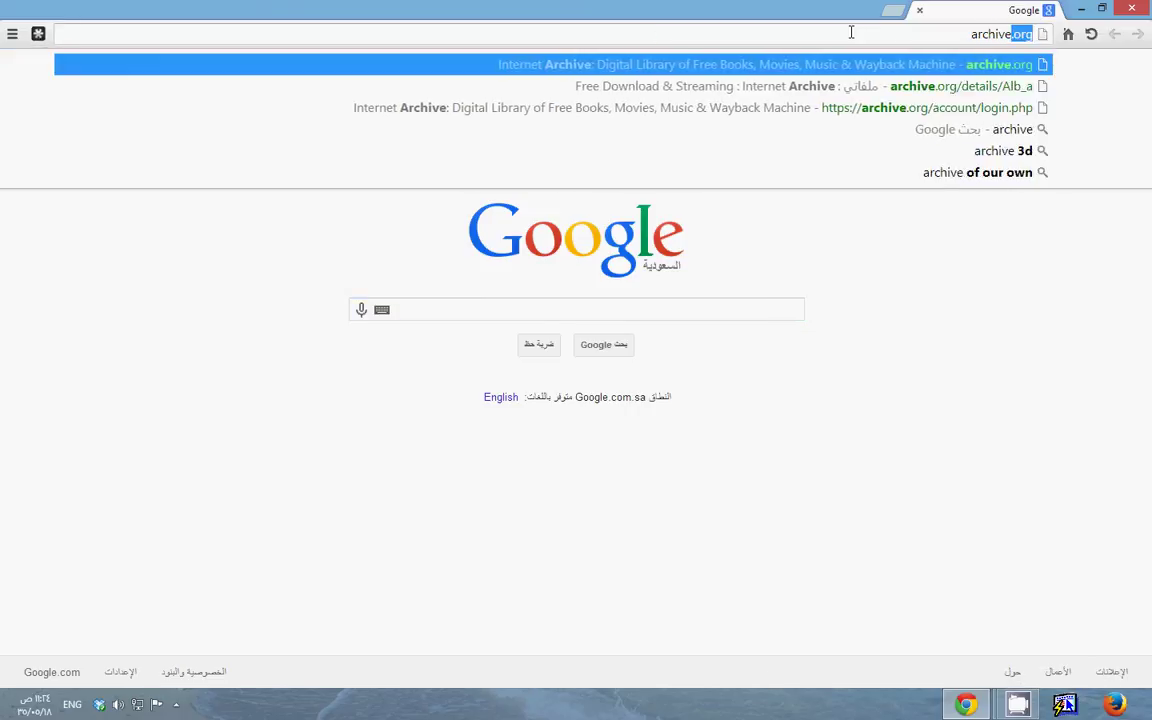
key("Return")
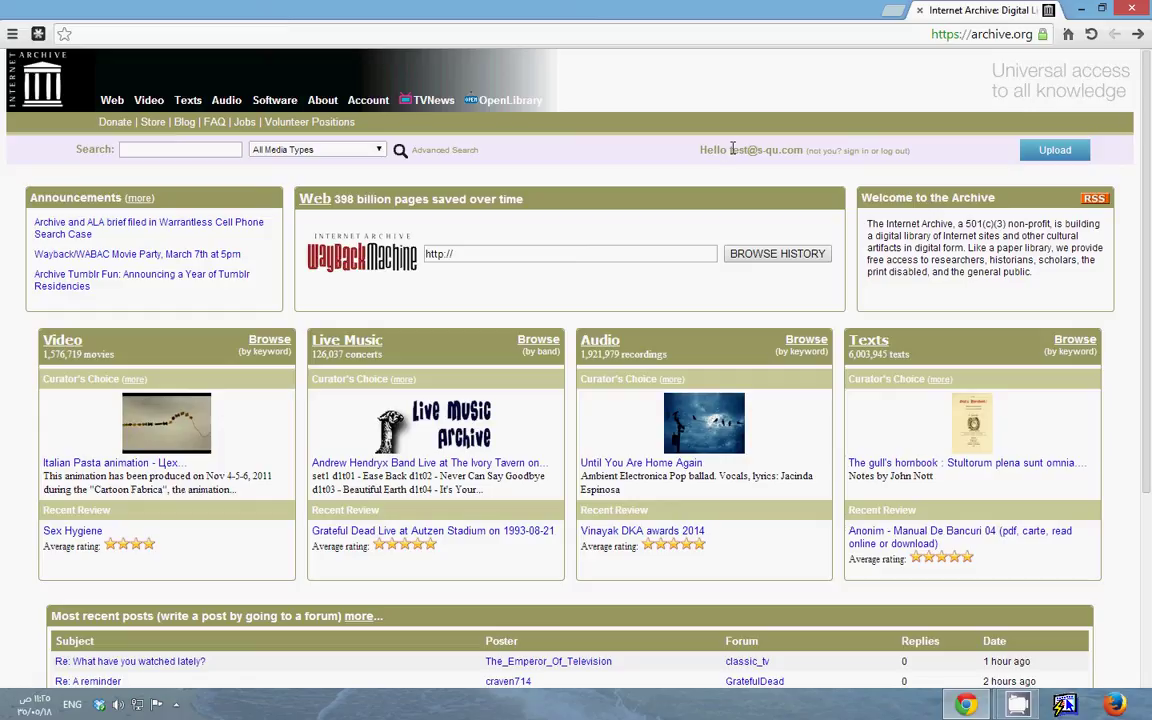
Log out, then start a Virtual Library Card form with the saved e-mail and screen name
left_click(893, 158)
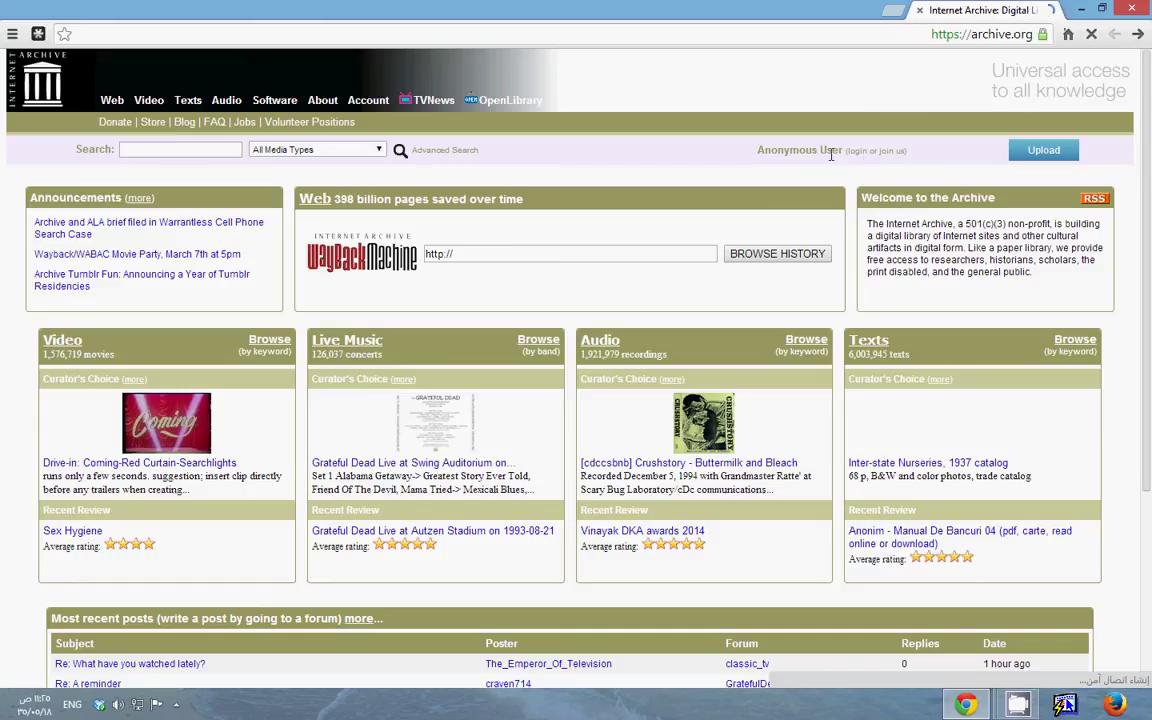
left_click(898, 152)
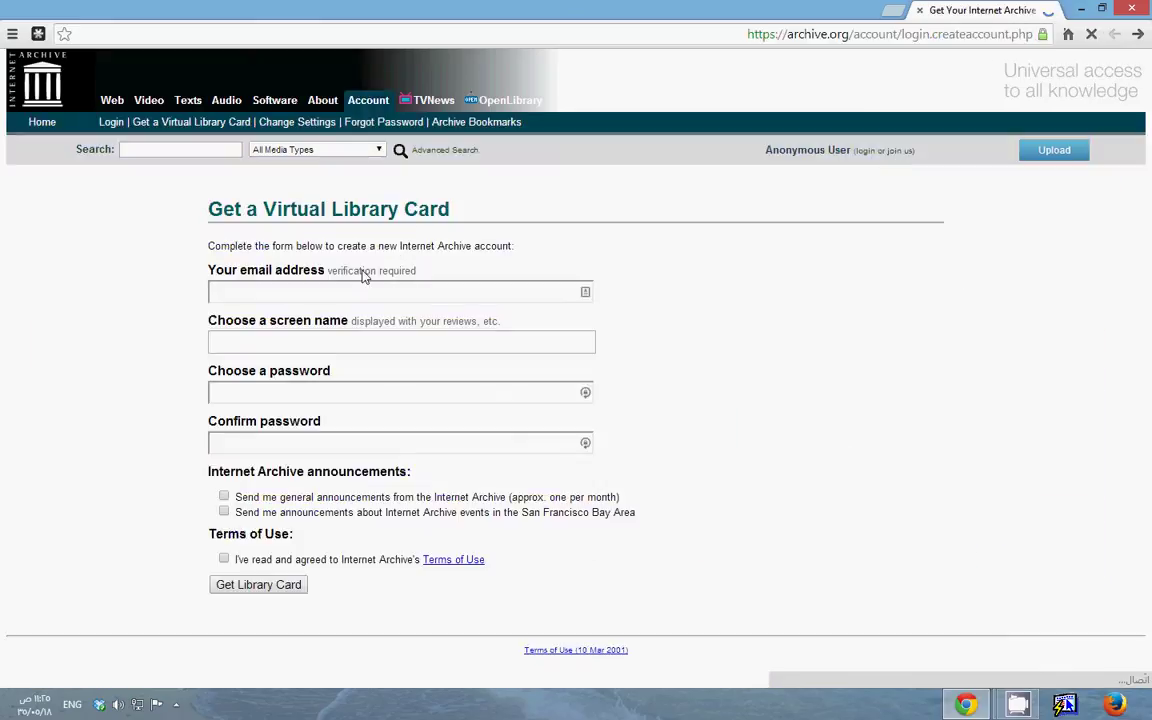
left_click(316, 290)
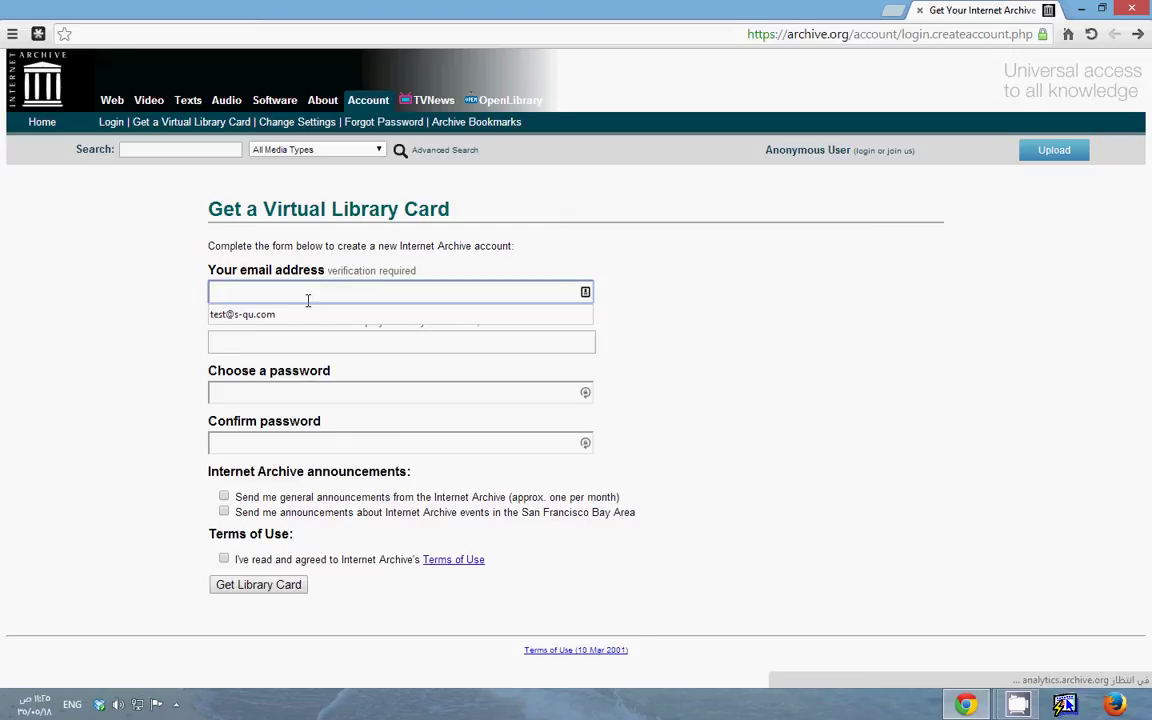
left_click(276, 316)
left_click(210, 340)
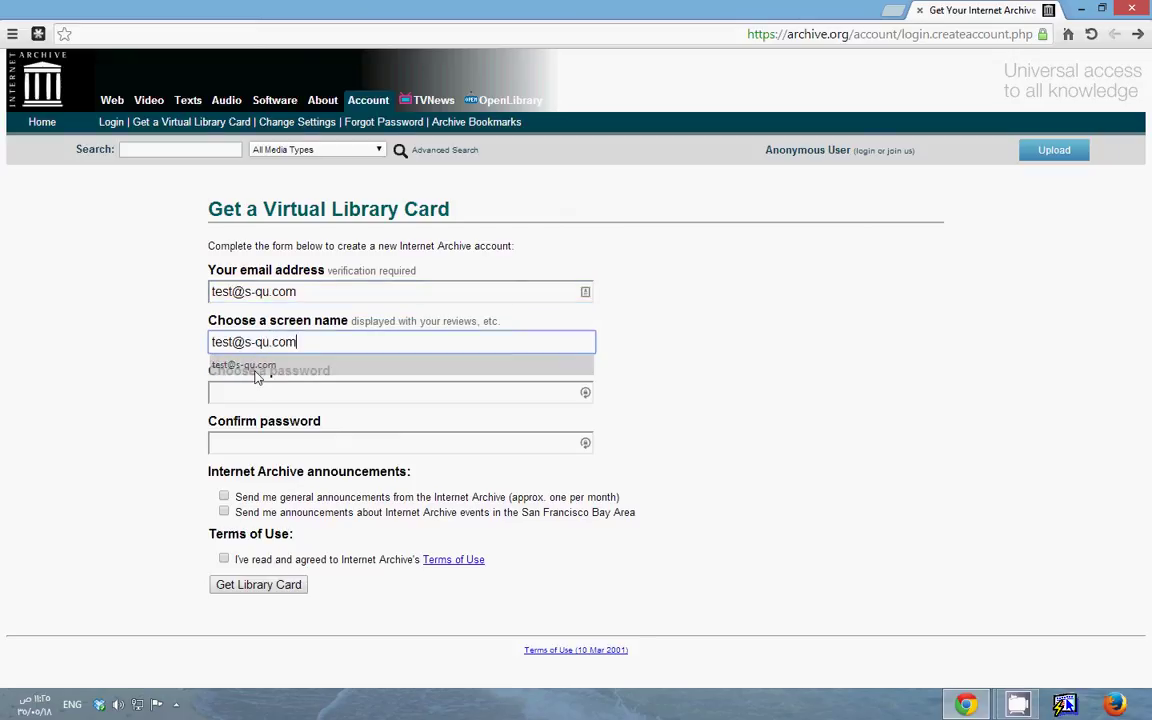
left_click(240, 363)
Enter and confirm a password, accept the Terms of Use, submit, and return to the home page
left_click(260, 390)
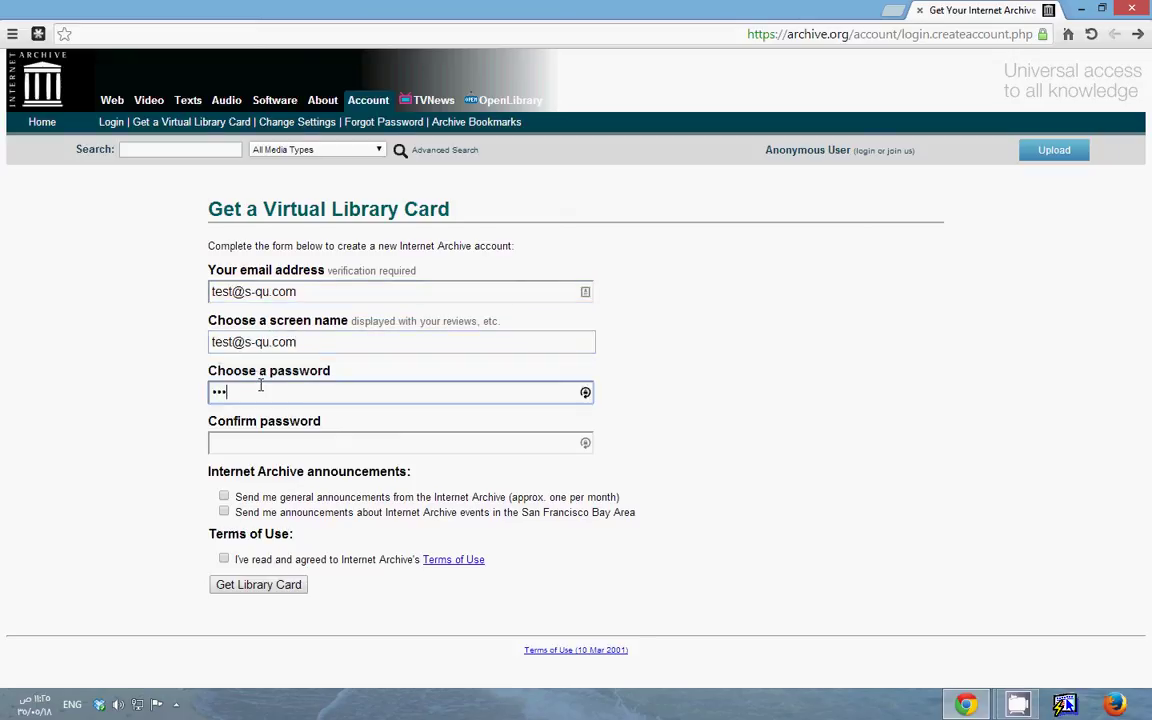
type("1234567")
key("Tab")
type("1")
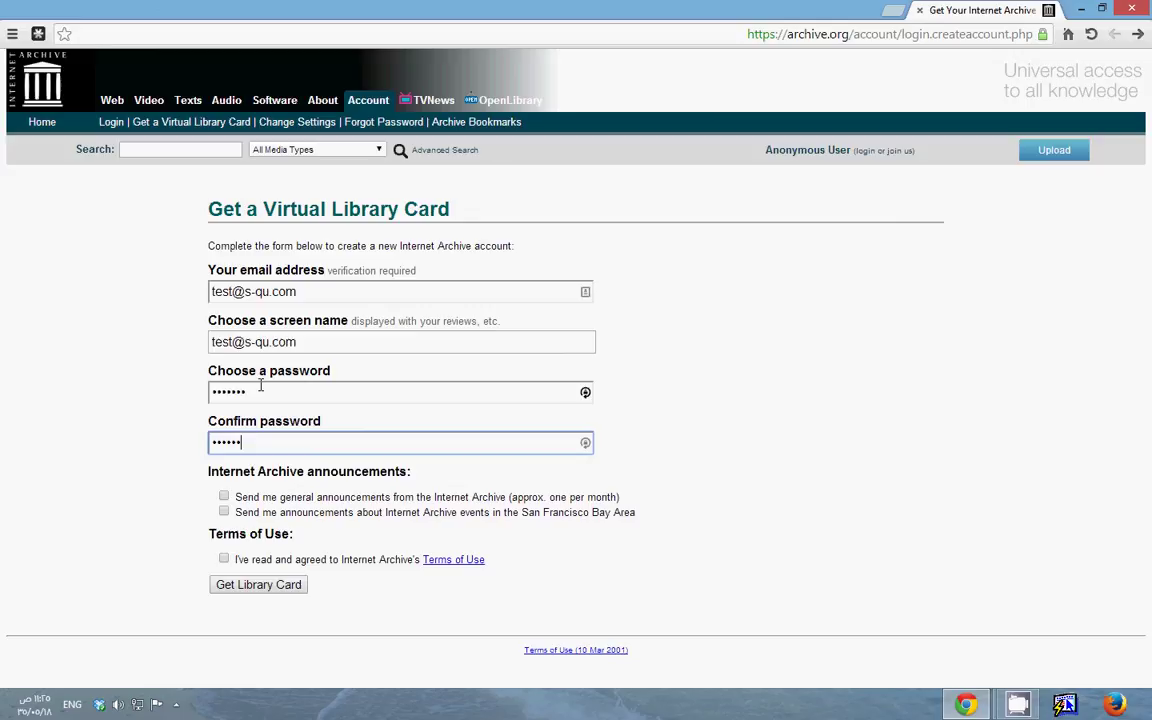
type("234567")
left_click(223, 558)
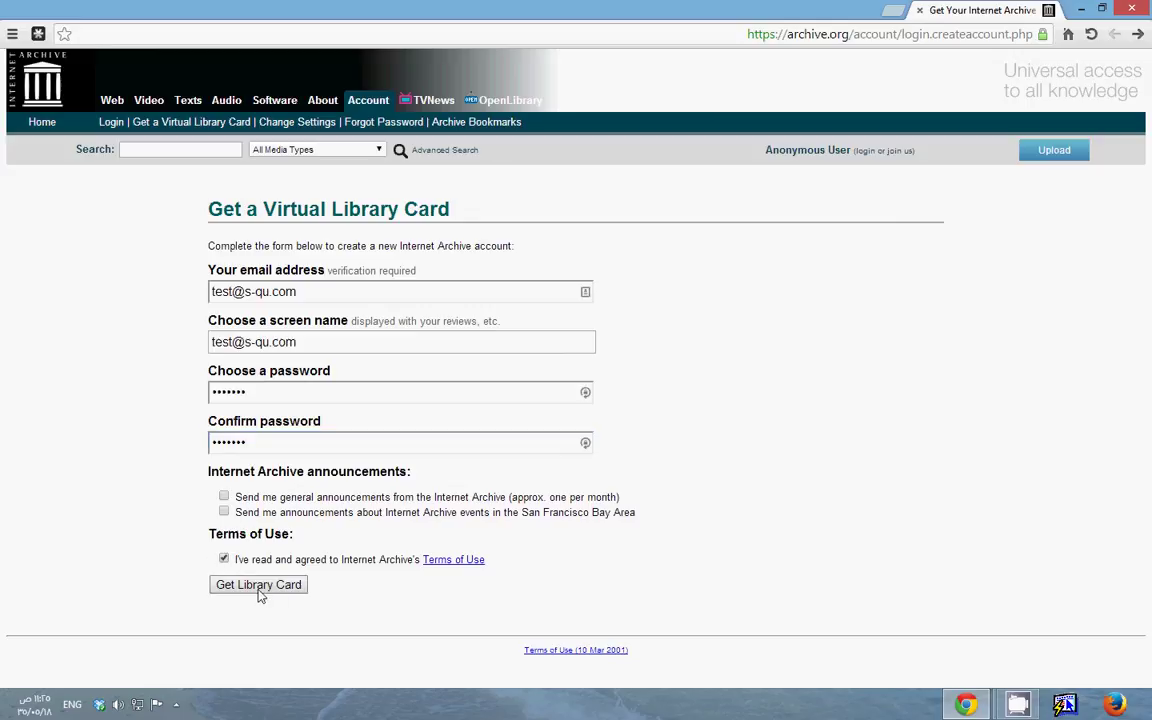
left_click(259, 586)
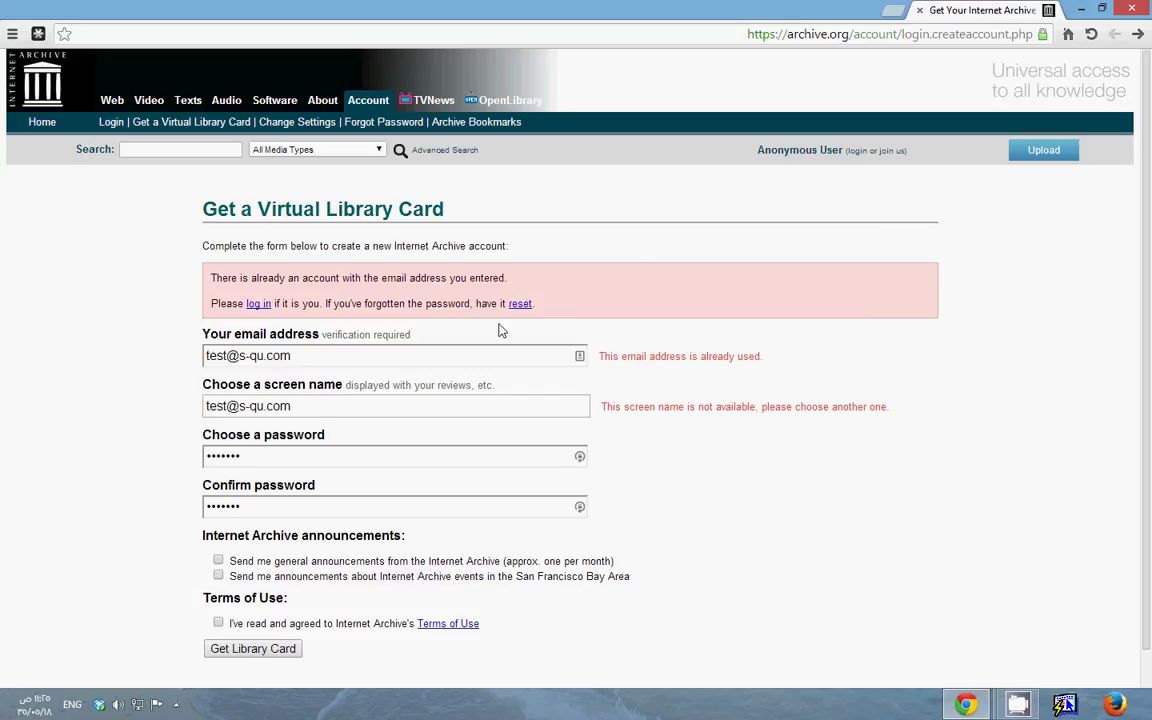
left_click_drag(301, 355, 159, 368)
left_click(314, 355)
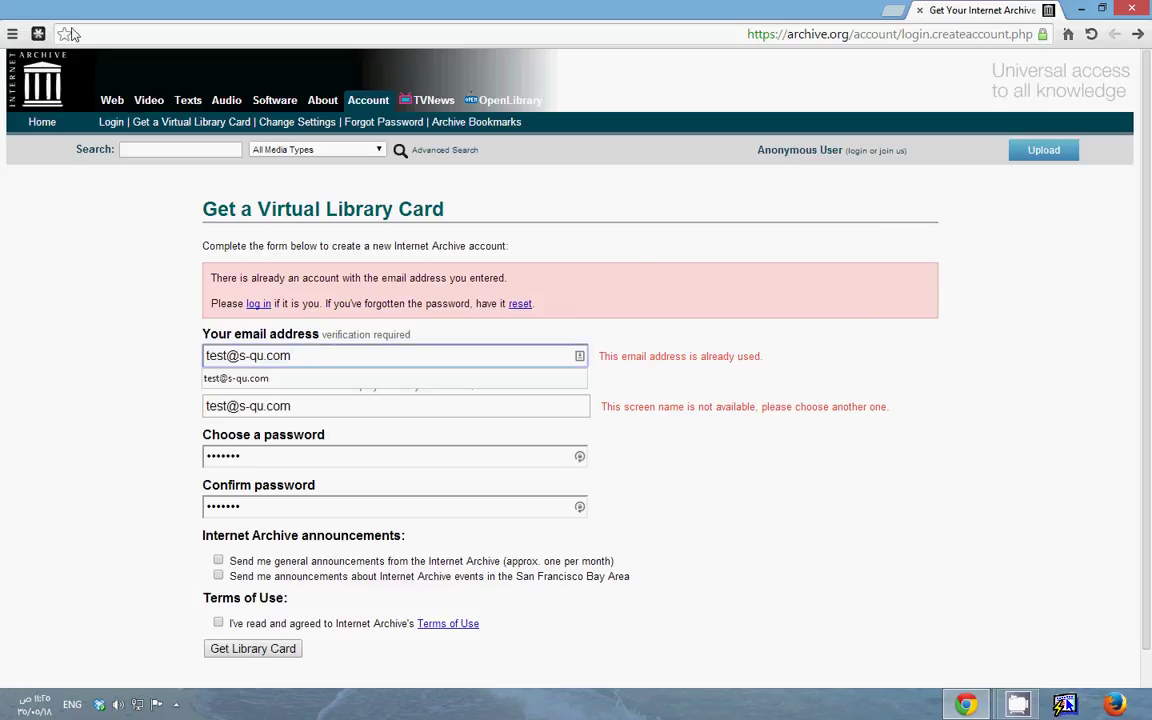
left_click(47, 89)
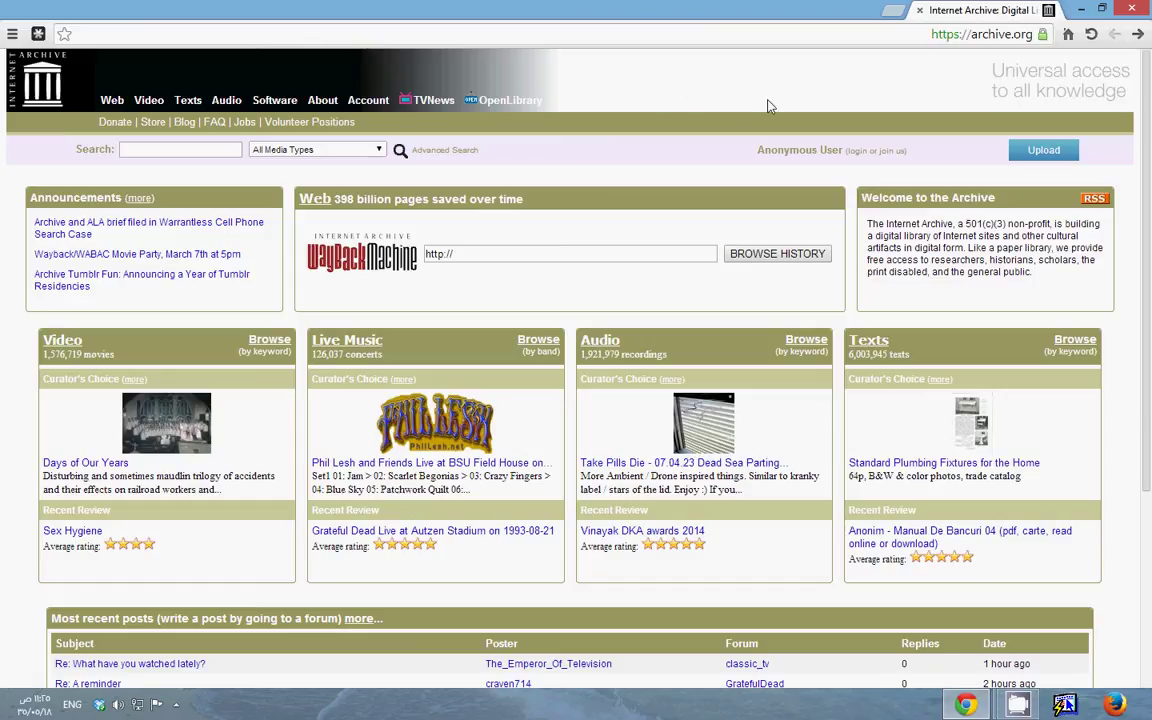
Log in through the login page with the saved e-mail address and password
left_click(860, 150)
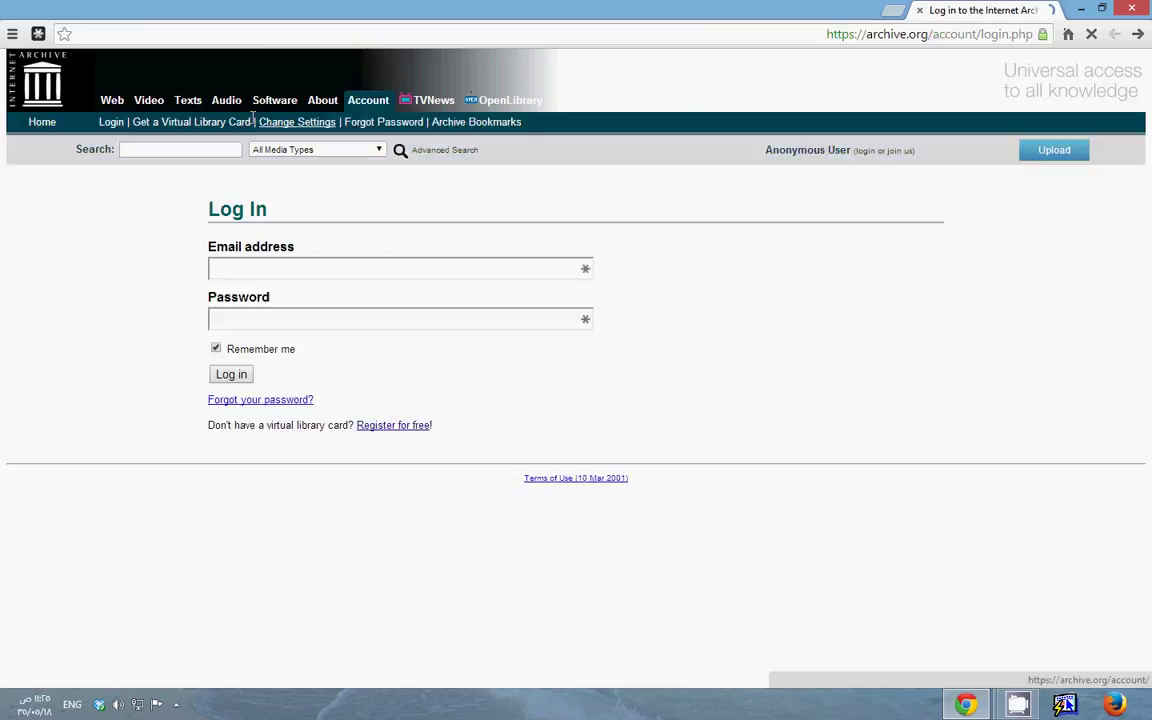
left_click(16, 96)
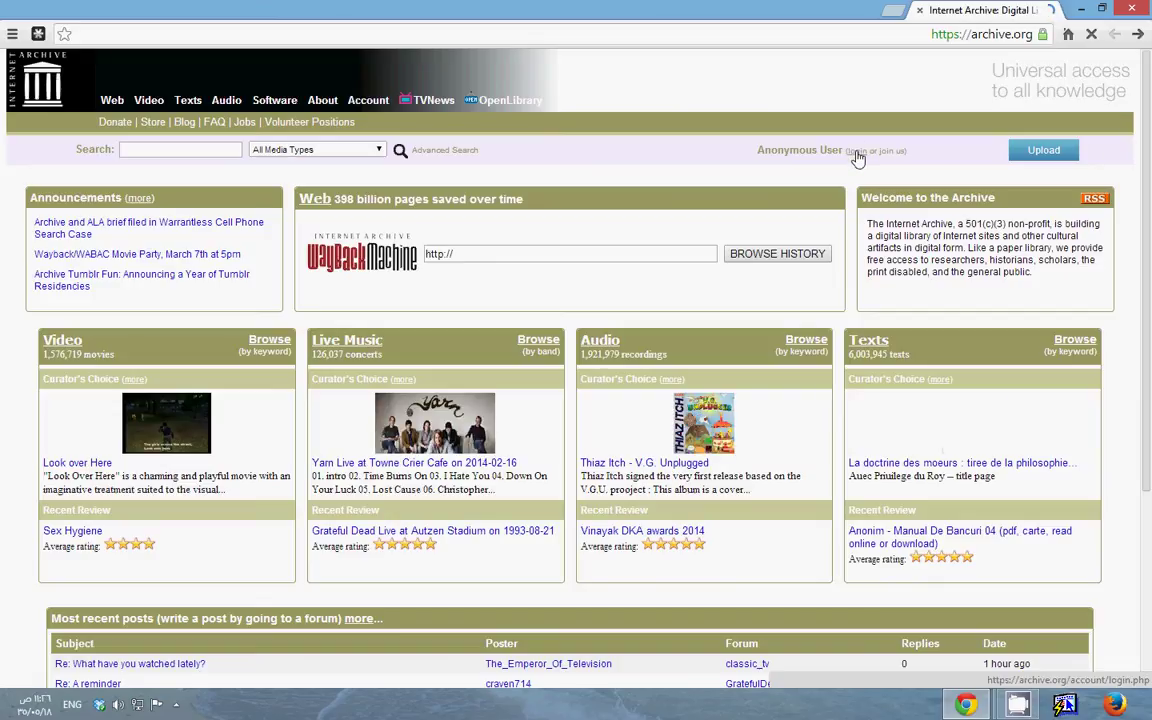
key("alt+Left")
left_click(334, 265)
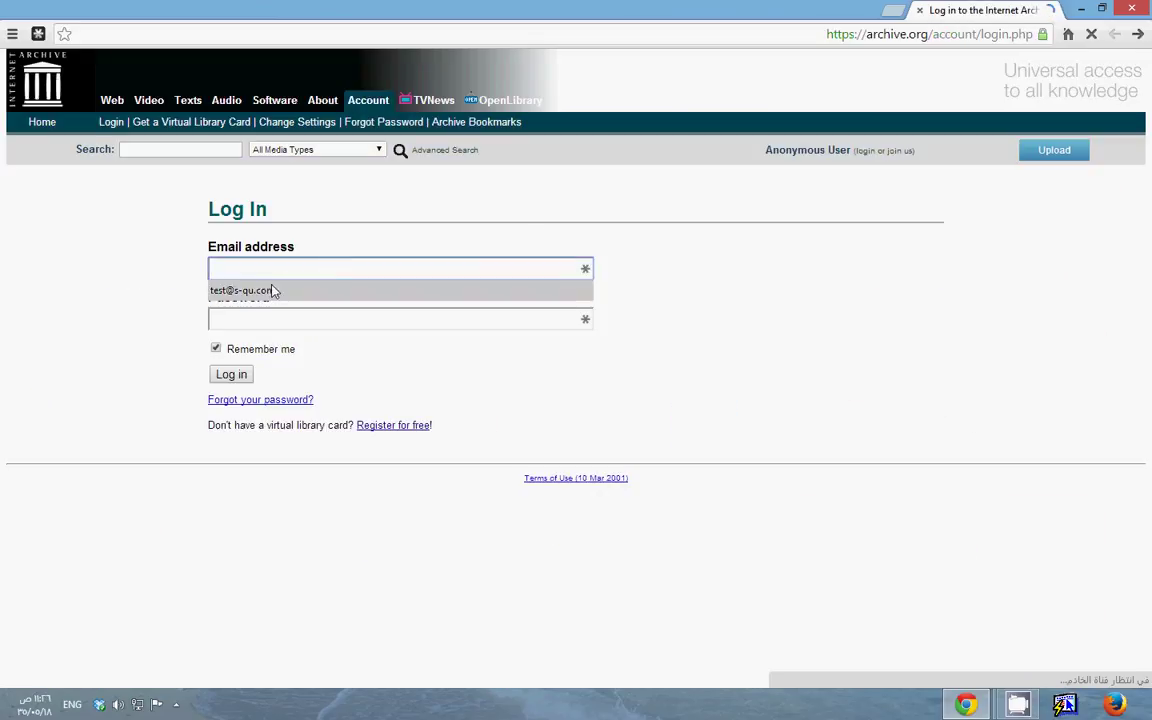
left_click(273, 291)
left_click(237, 322)
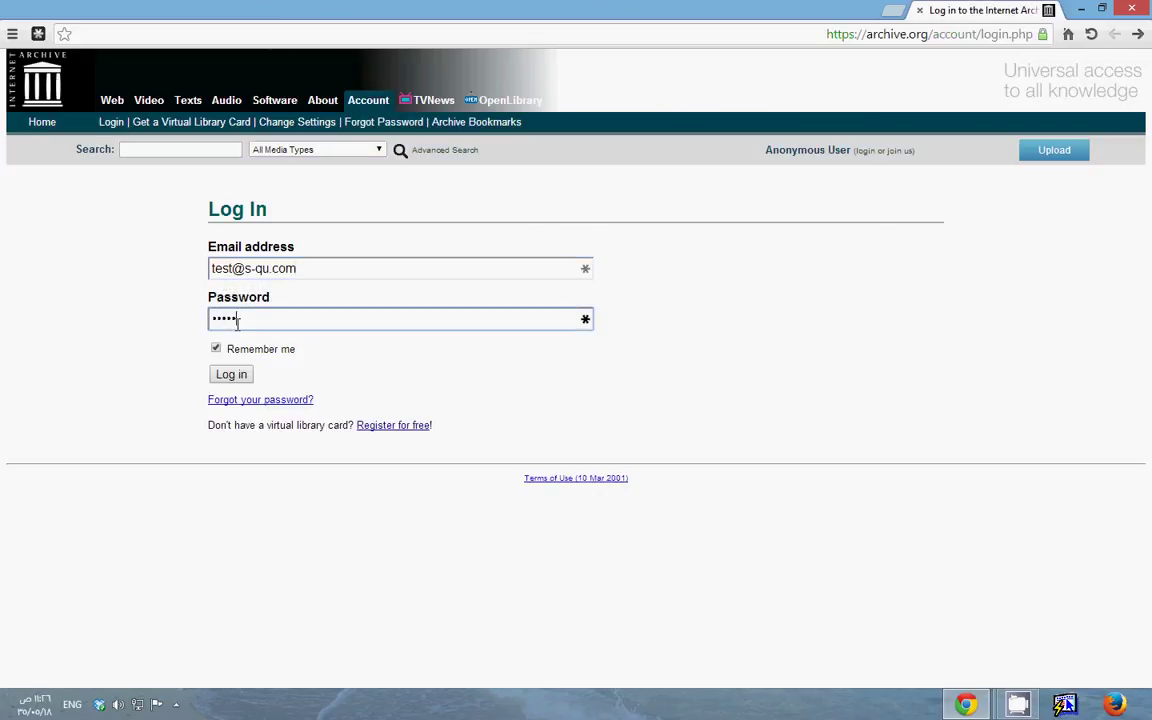
key("Return")
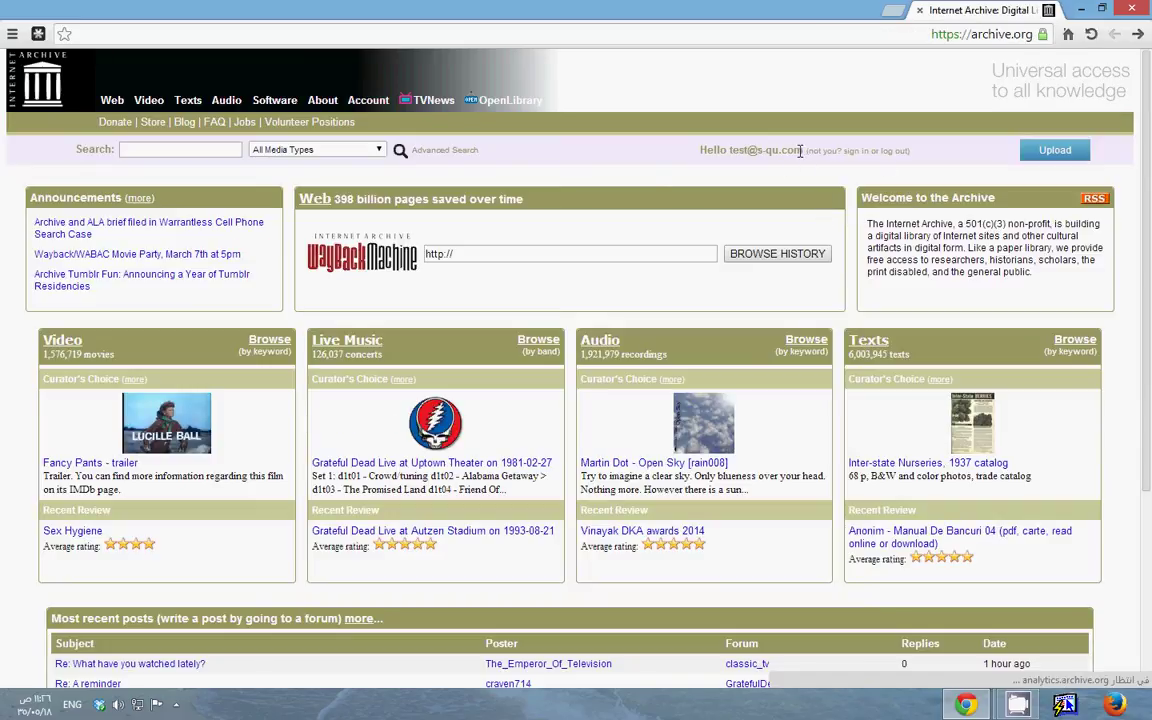
left_click_drag(801, 150, 616, 140)
left_click(616, 140)
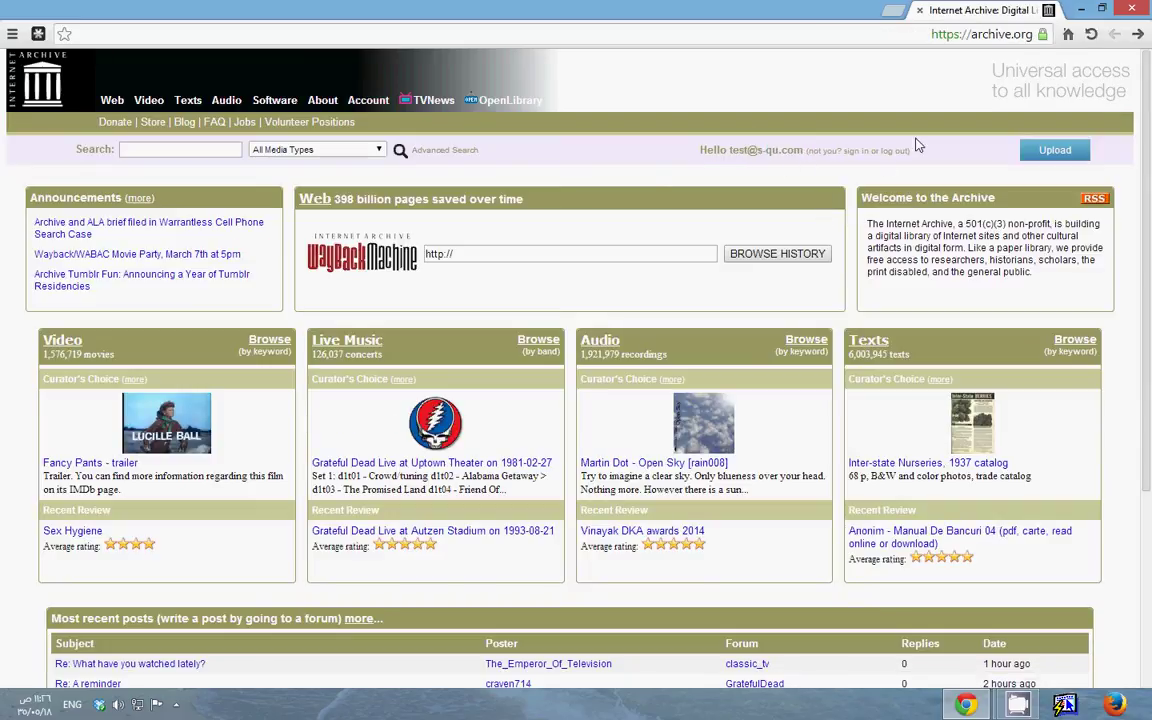
Start a new upload and choose Intro_new.mp3 from the Podcasting > Collection > Intro folder
left_click(1064, 160)
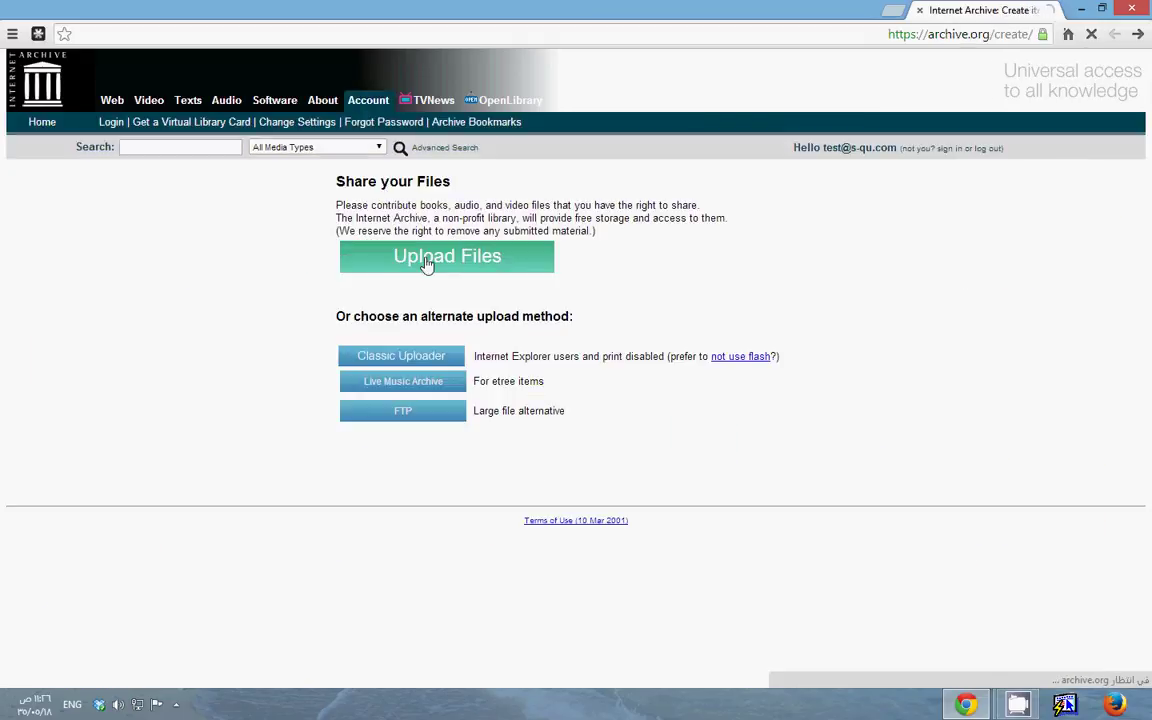
left_click(476, 264)
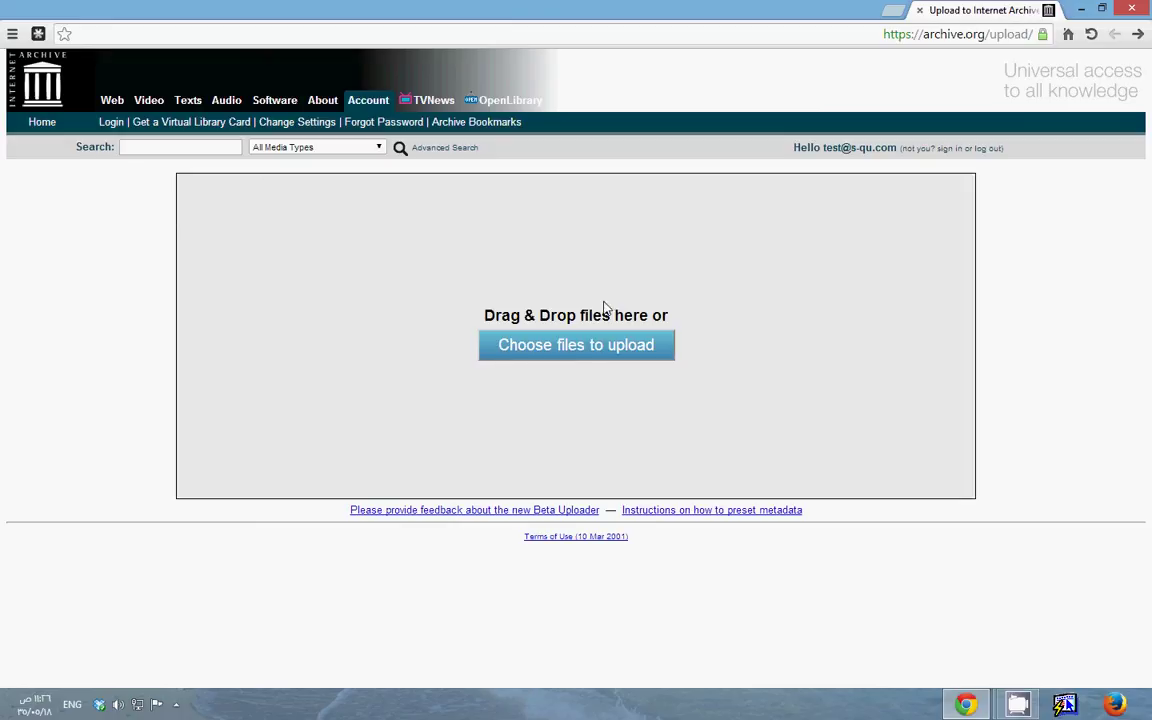
left_click(576, 354)
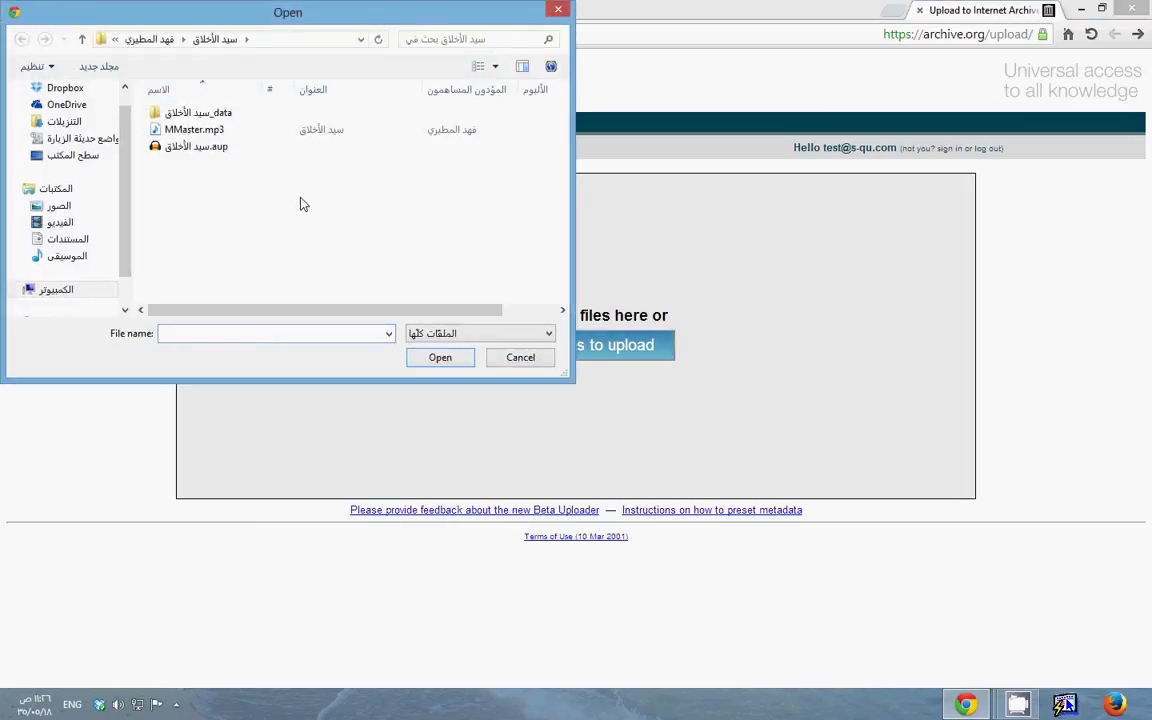
key("alt+Up")
key("alt+Up")
double_click(190, 168)
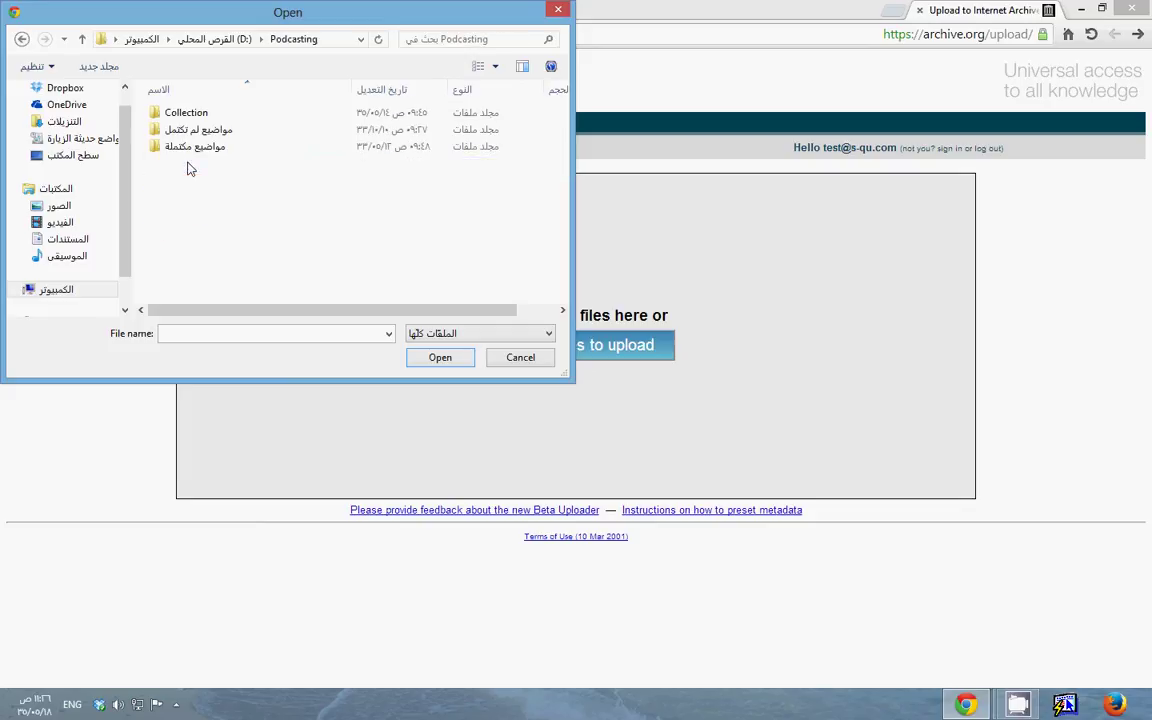
double_click(170, 112)
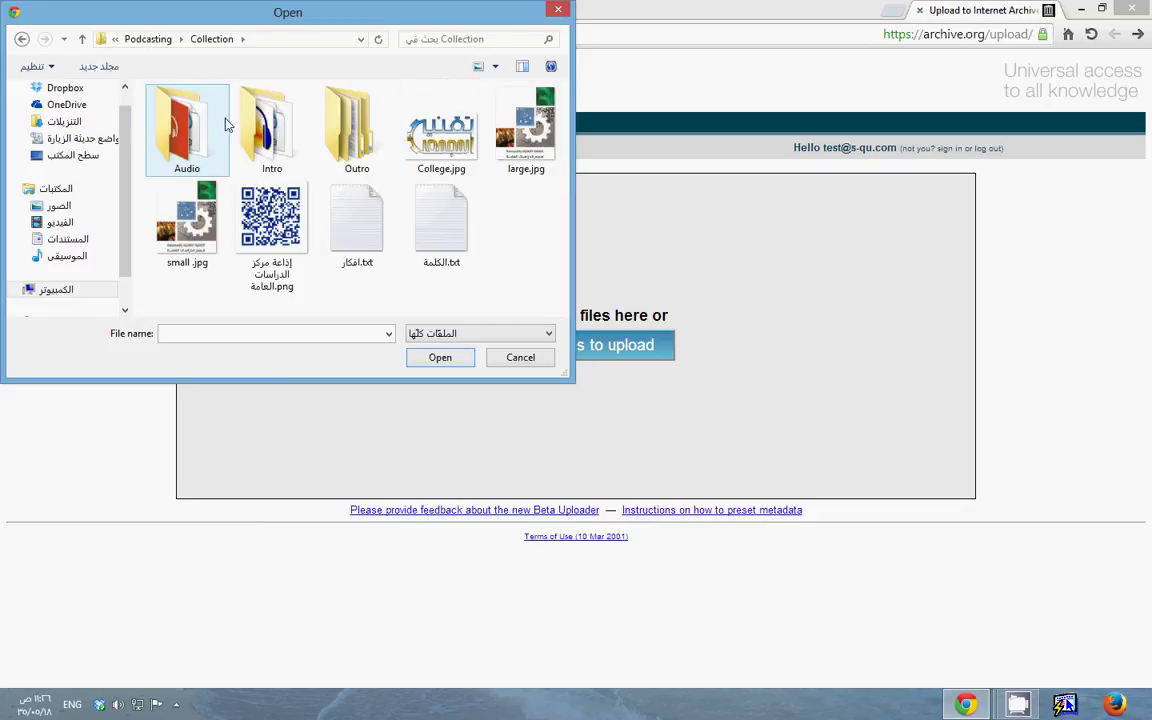
double_click(250, 125)
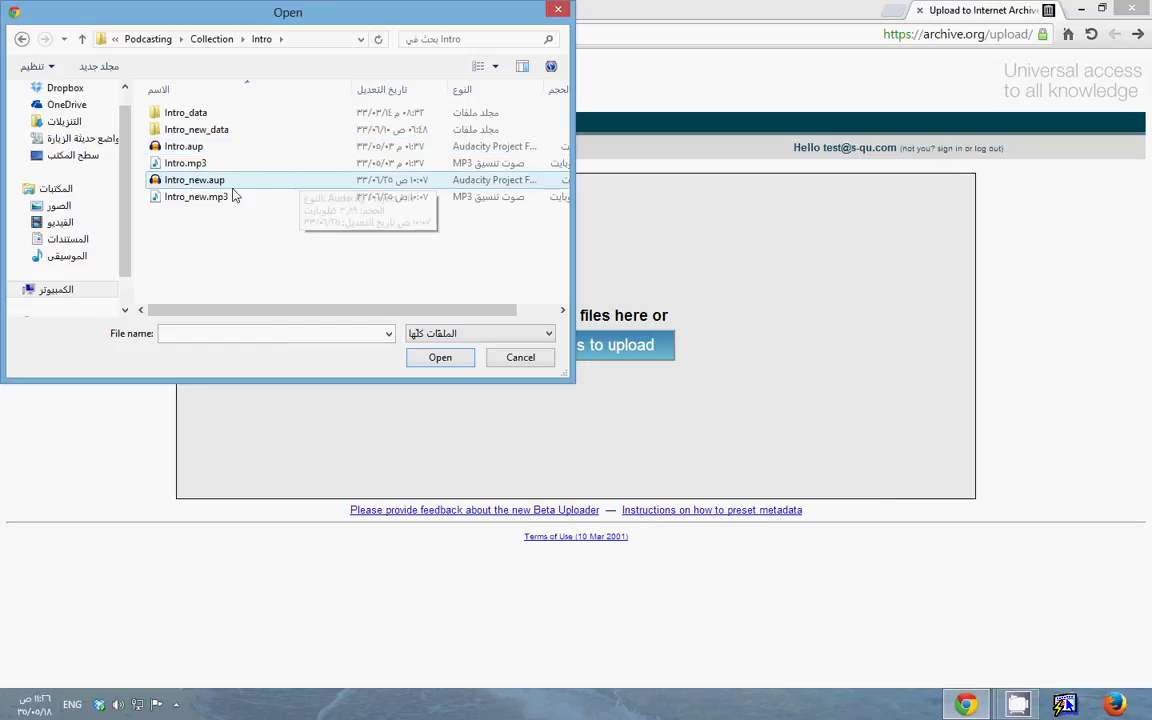
left_click(172, 197)
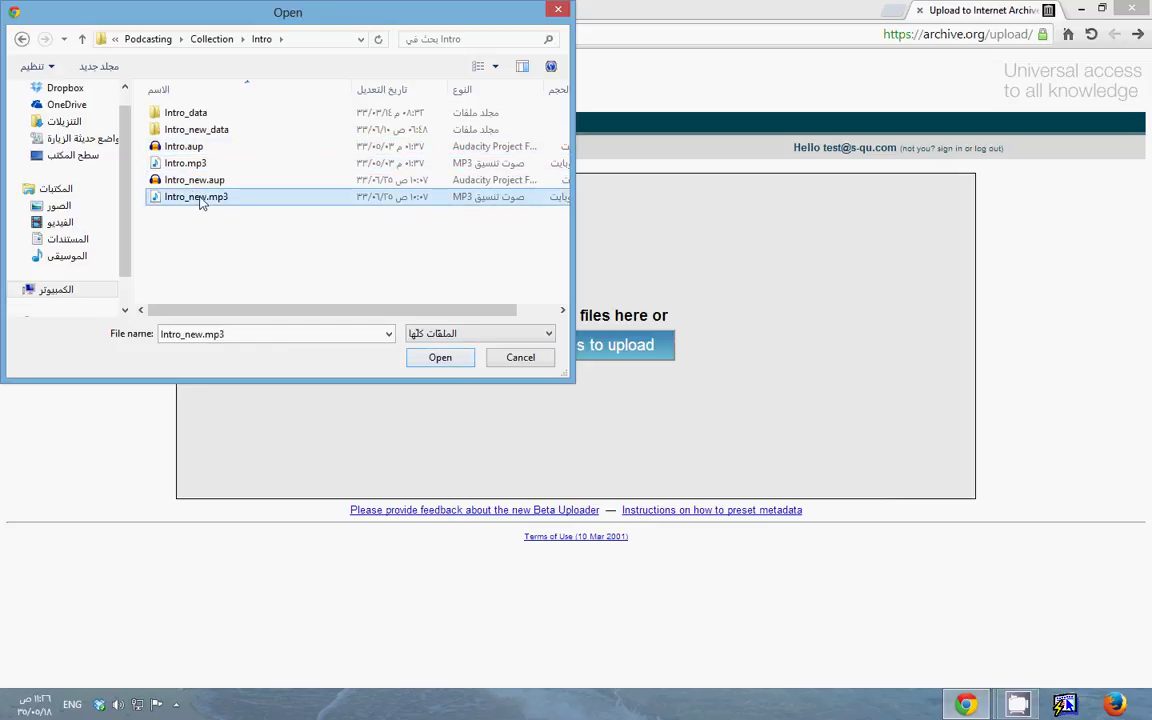
mouse_move(193, 198)
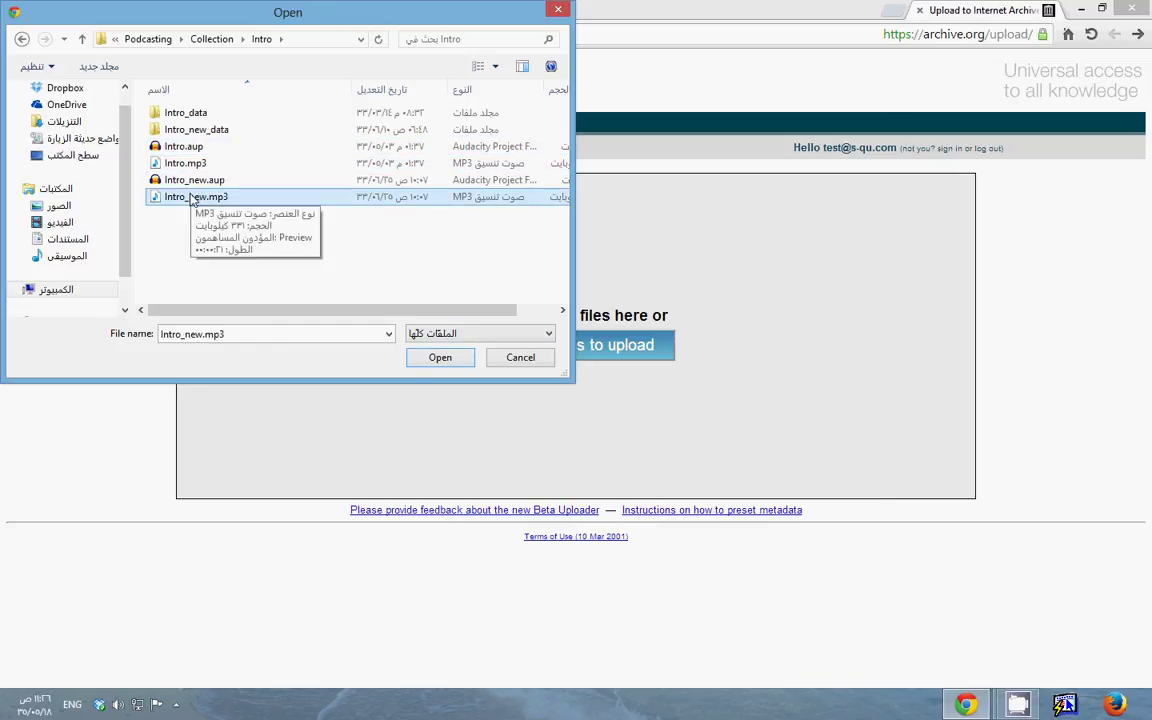
left_click(438, 360)
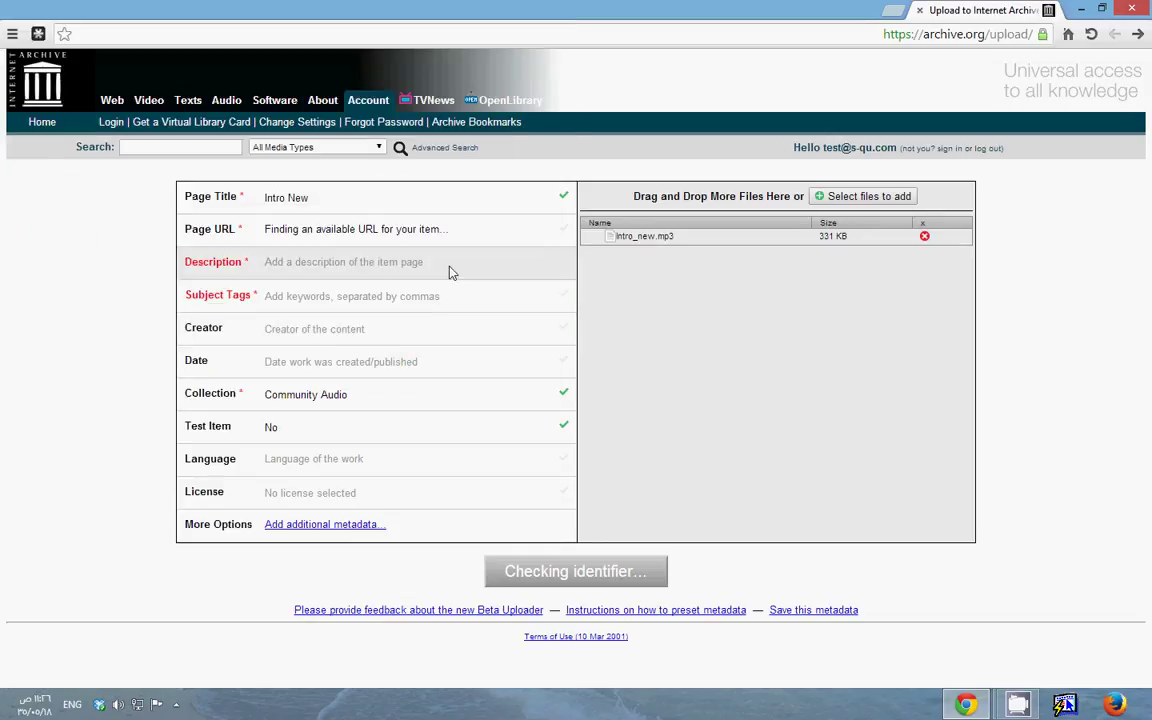
Replace the title 'Intro New' with the Arabic title 'مقالاتي الخاصة'
left_click(320, 198)
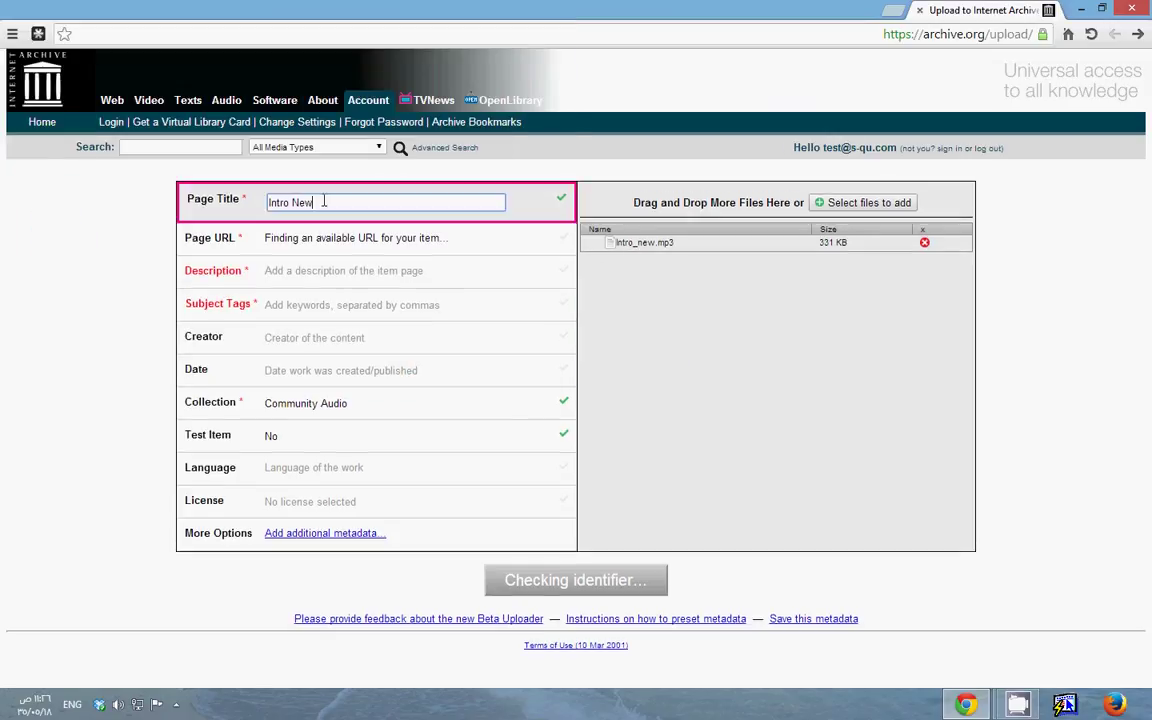
left_click_drag(323, 201, 249, 207)
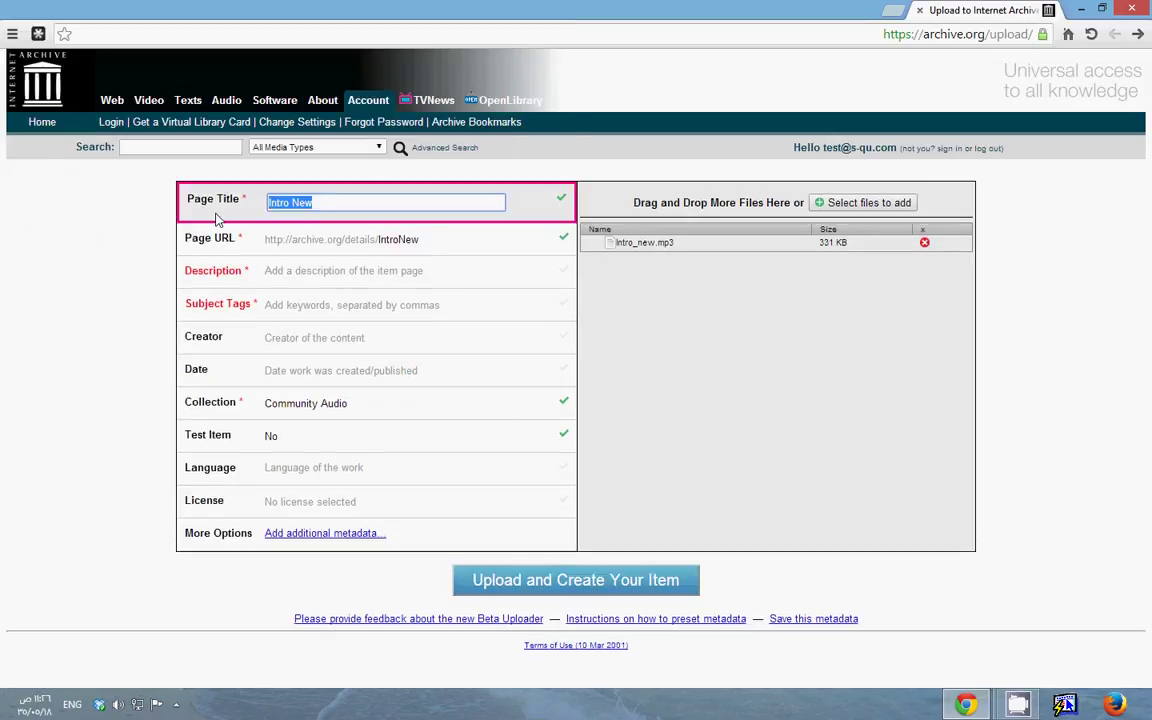
key("alt+shift")
type("مق")
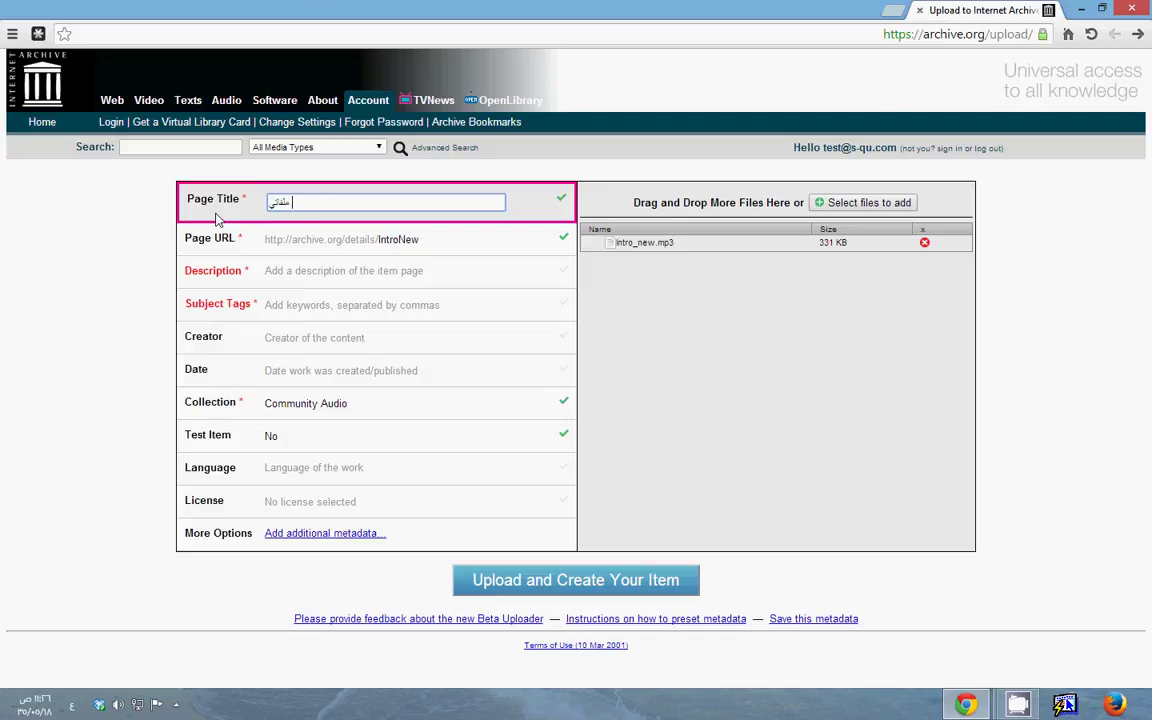
type("الاتي الخاصة")
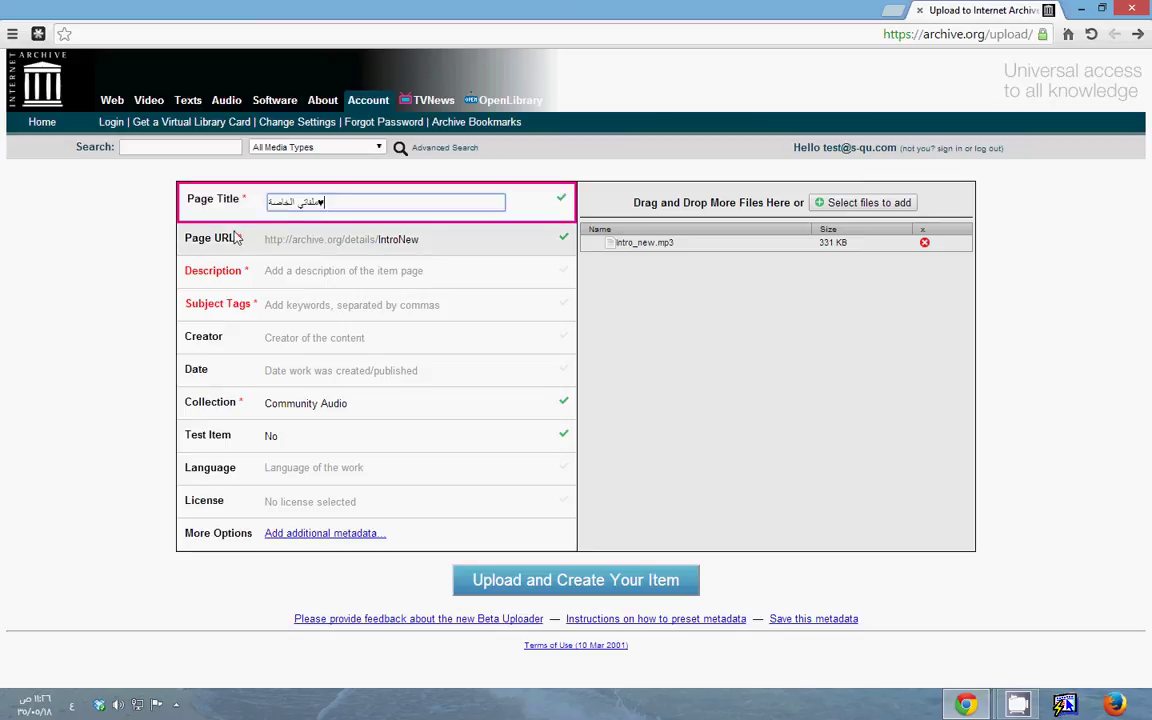
Replace the IntroNew Page URL identifier with a new Latin identifier starting 'Al'
left_click(325, 229)
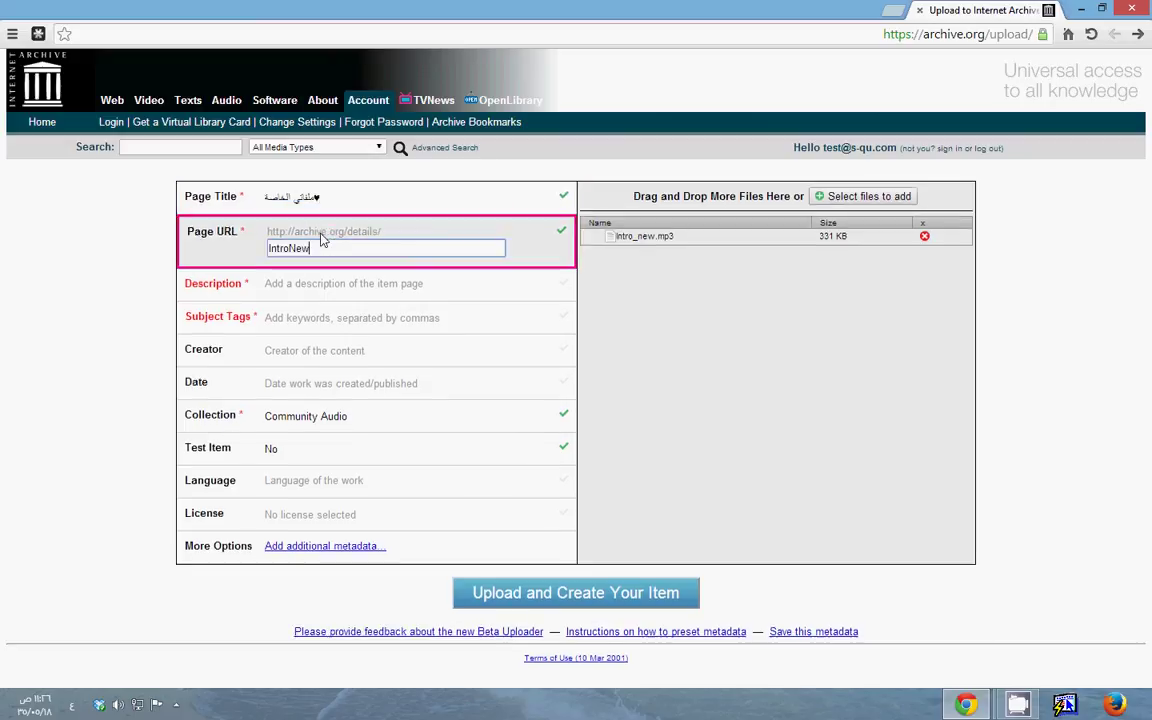
double_click(264, 248)
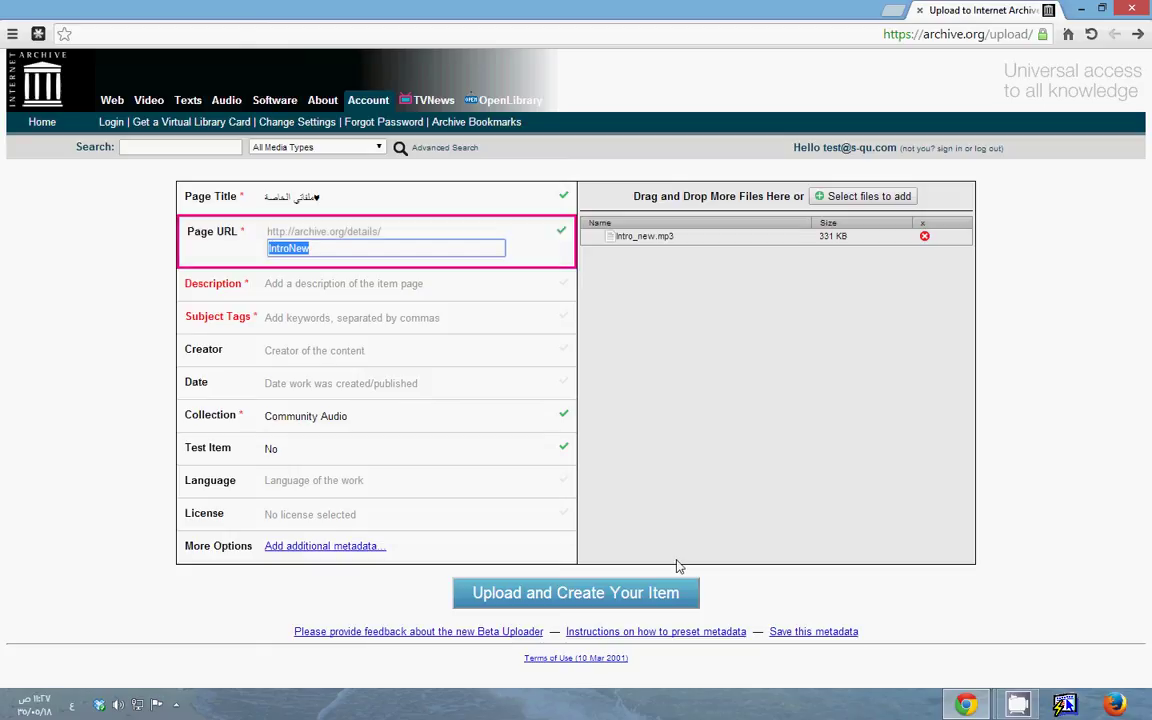
key("BackSpace")
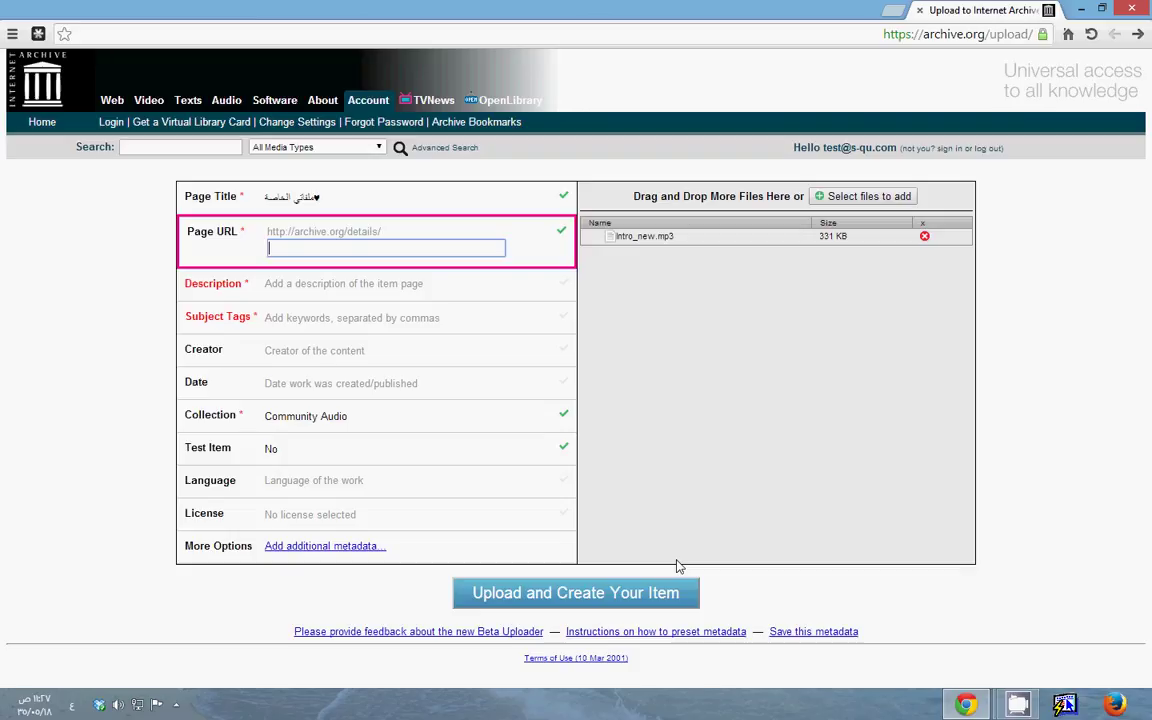
type("ه")
key("BackSpace")
type("Ali_a")
Add an Arabic description and the Arabic subject tag 'عل'
left_click(368, 290)
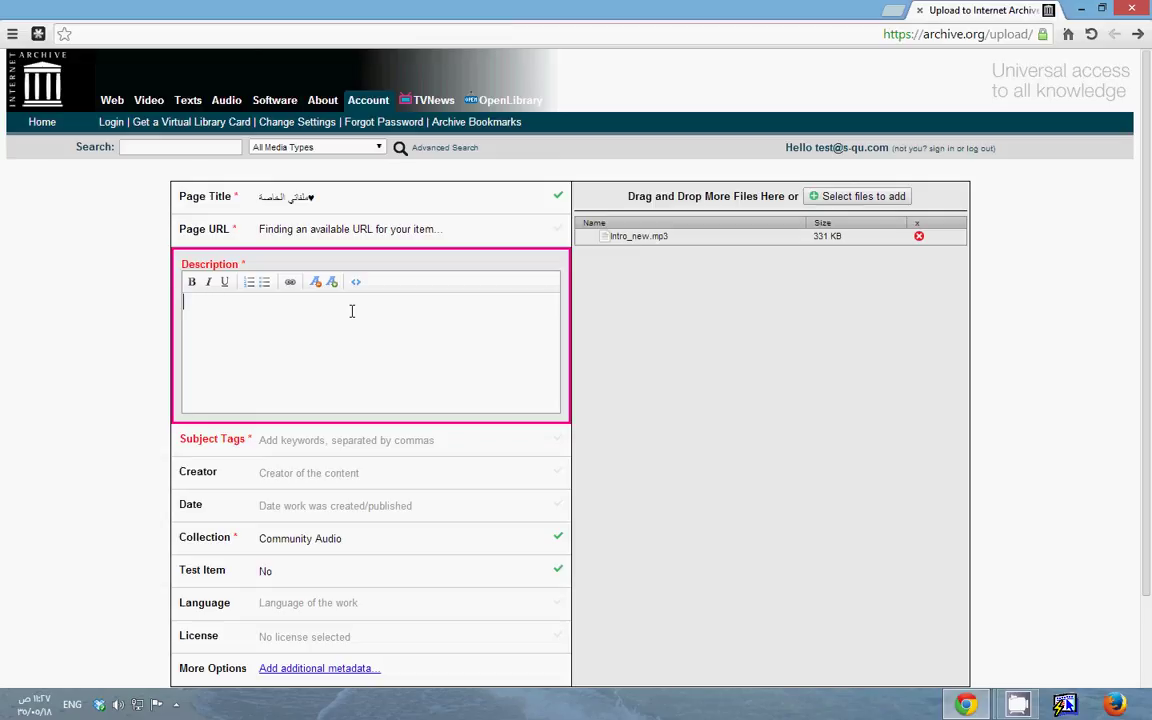
key("alt+shift")
left_click(298, 438)
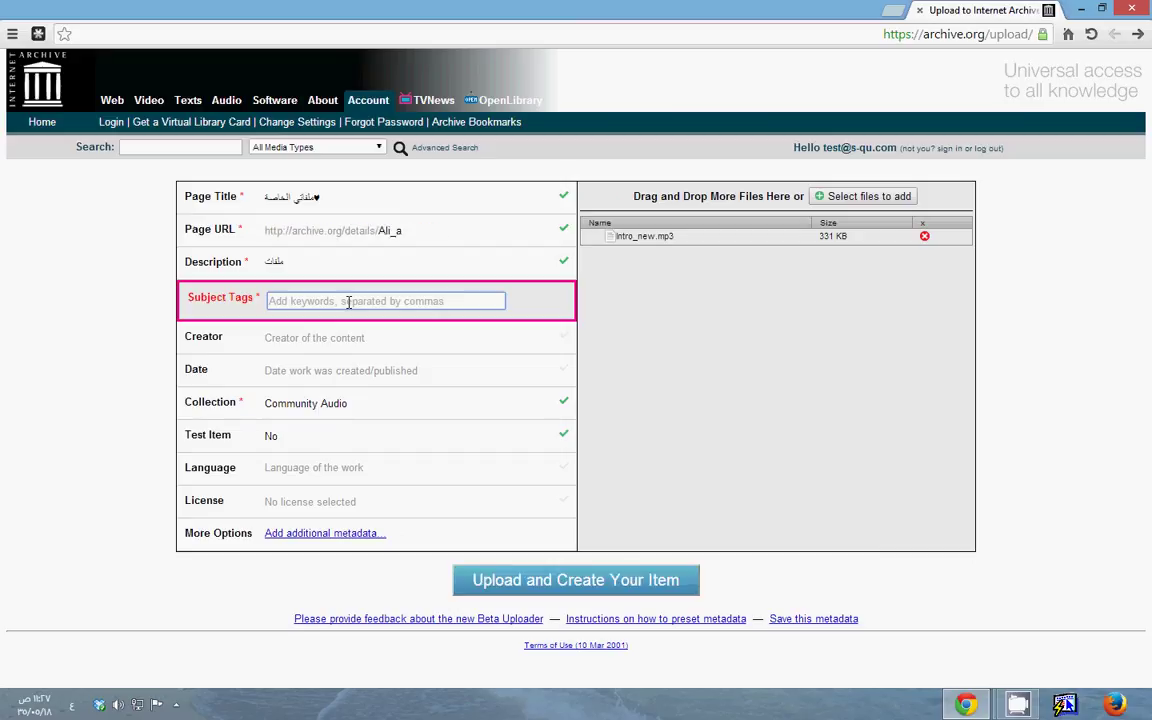
type("عل")
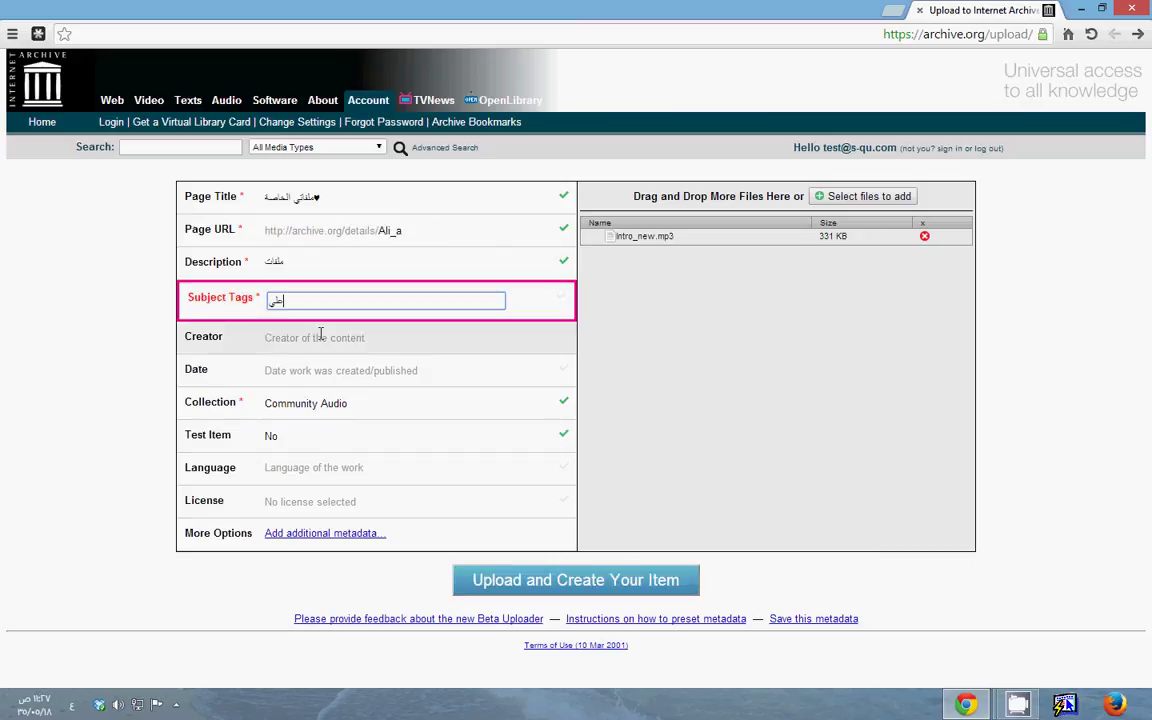
left_click(348, 345)
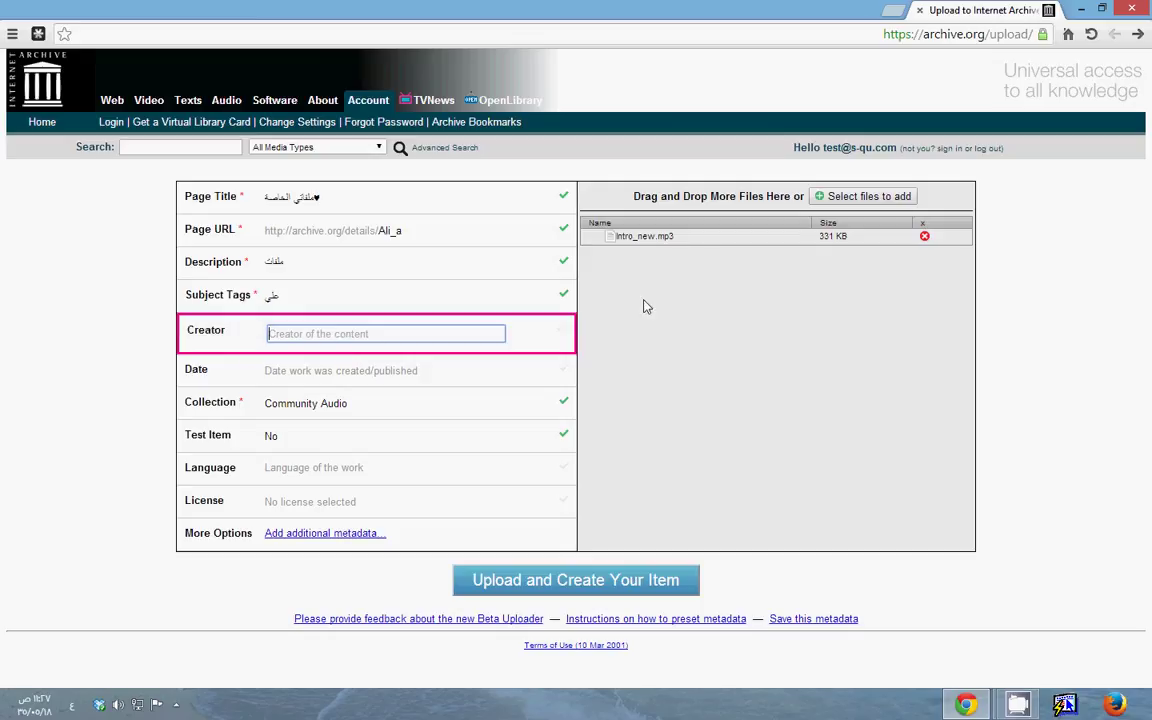
triple_click(643, 236)
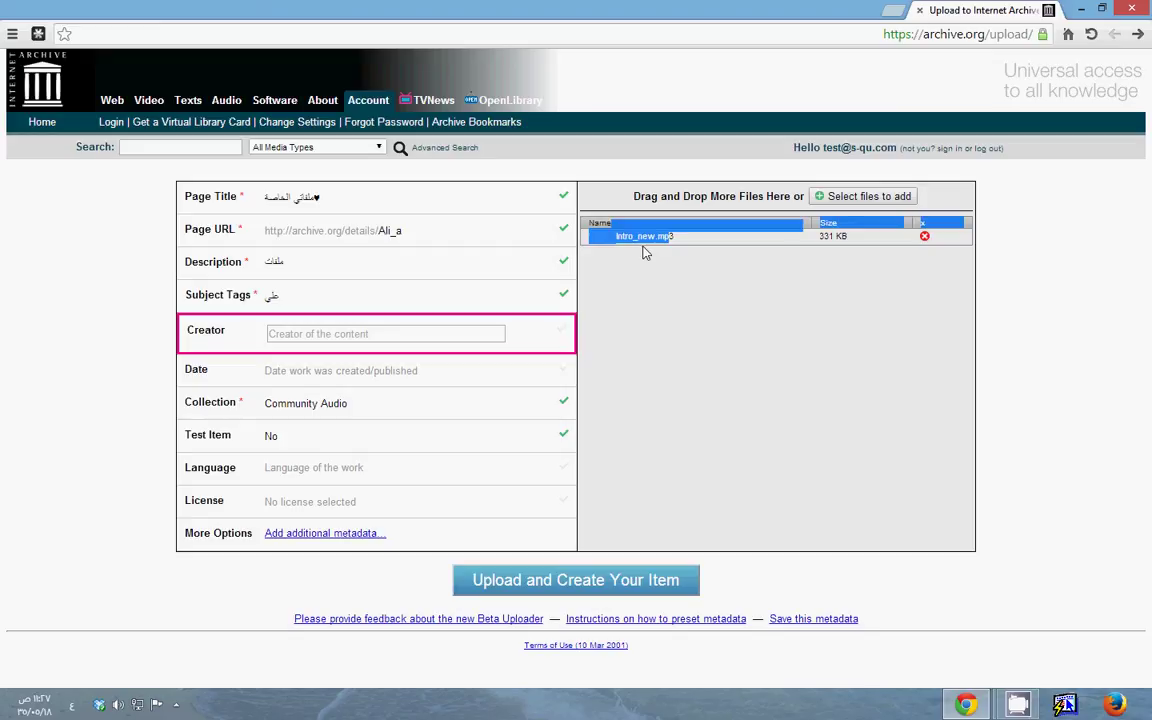
left_click(644, 262)
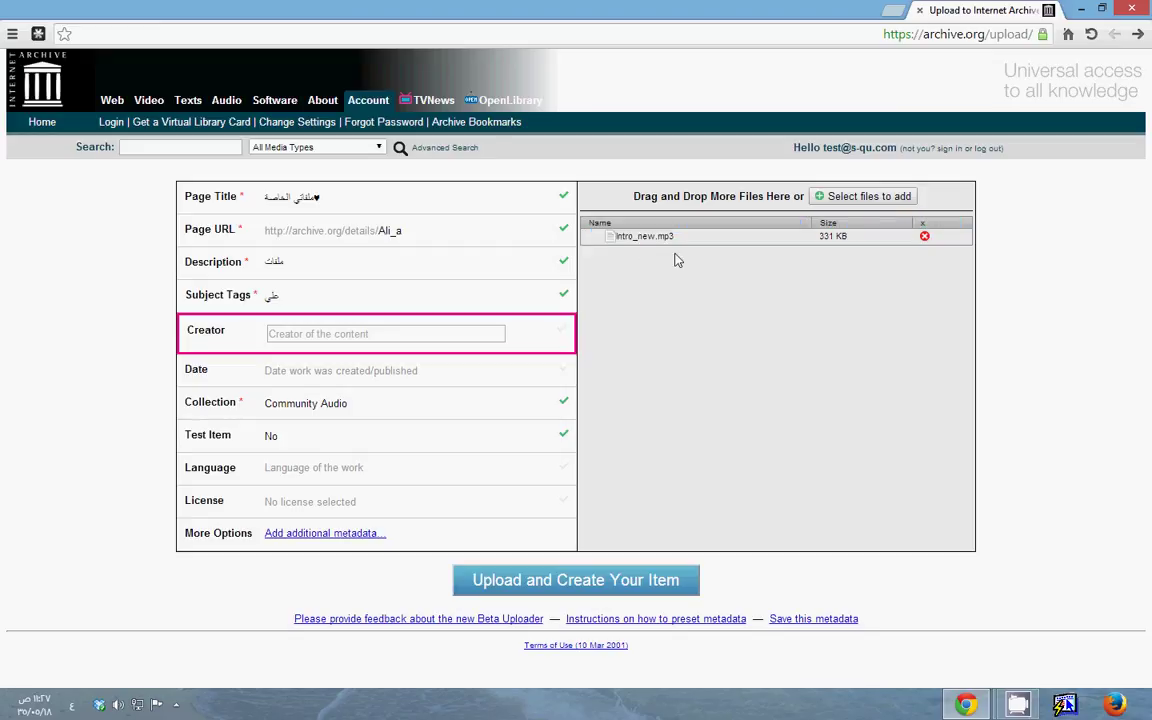
left_click(312, 368)
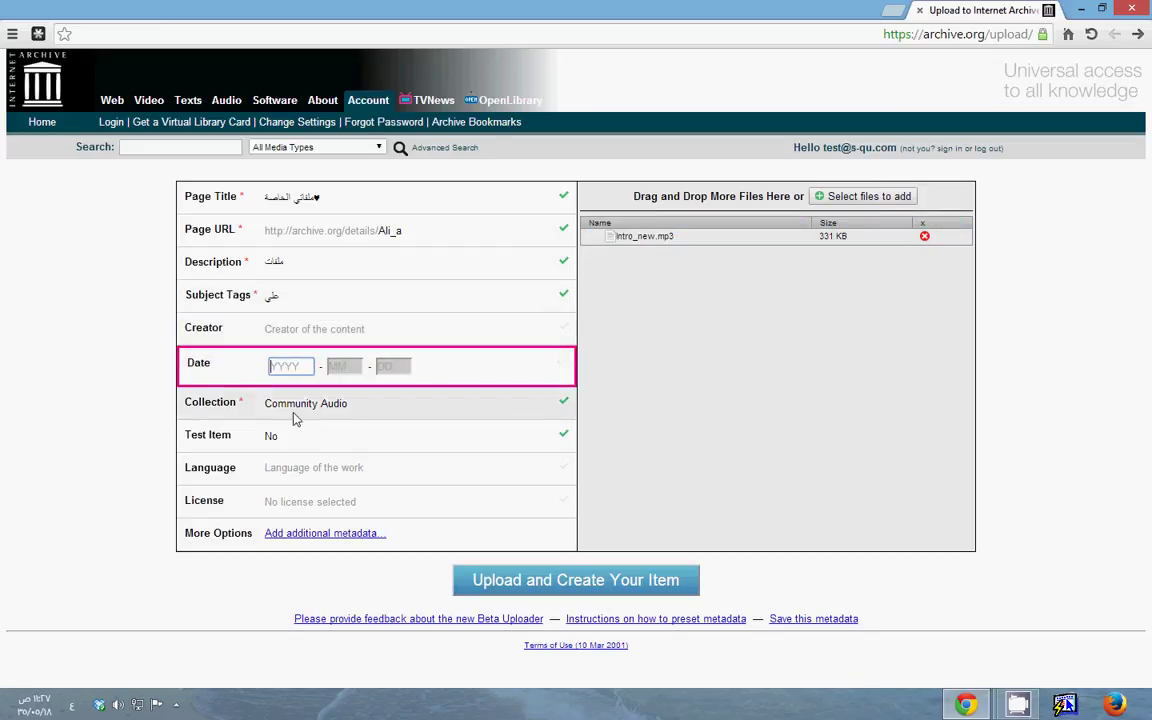
Keep Community Audio as the collection and set the item's Language to Arabic
left_click(306, 404)
left_click(316, 400)
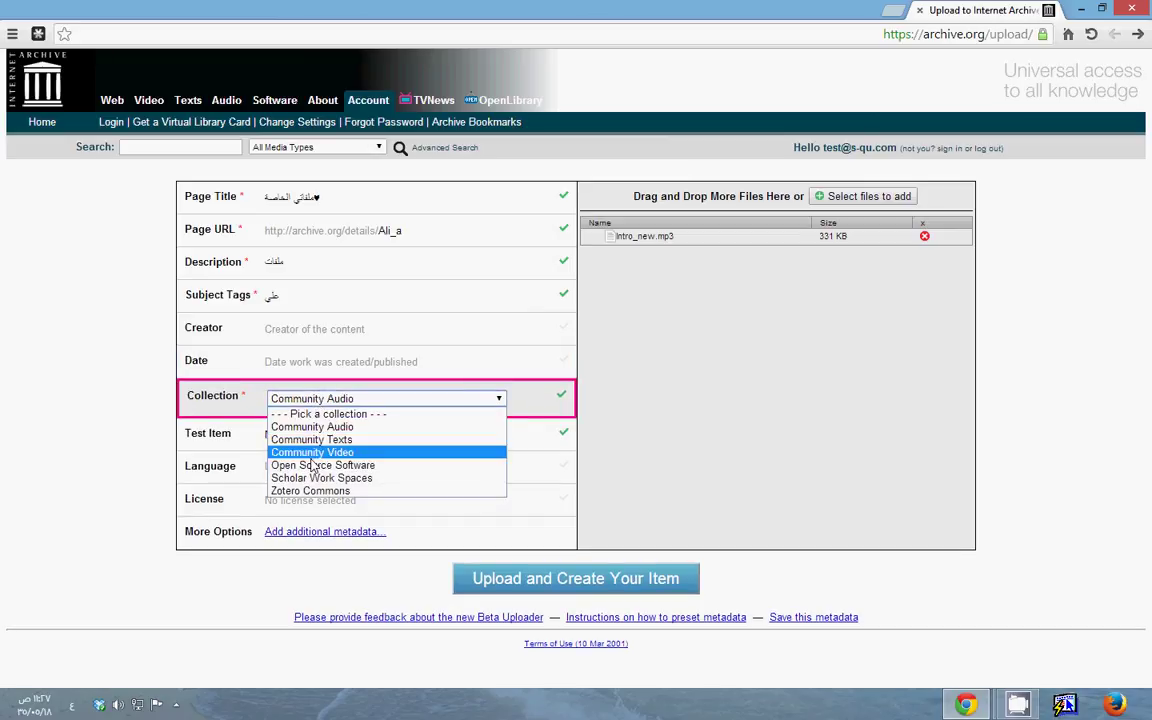
left_click(314, 428)
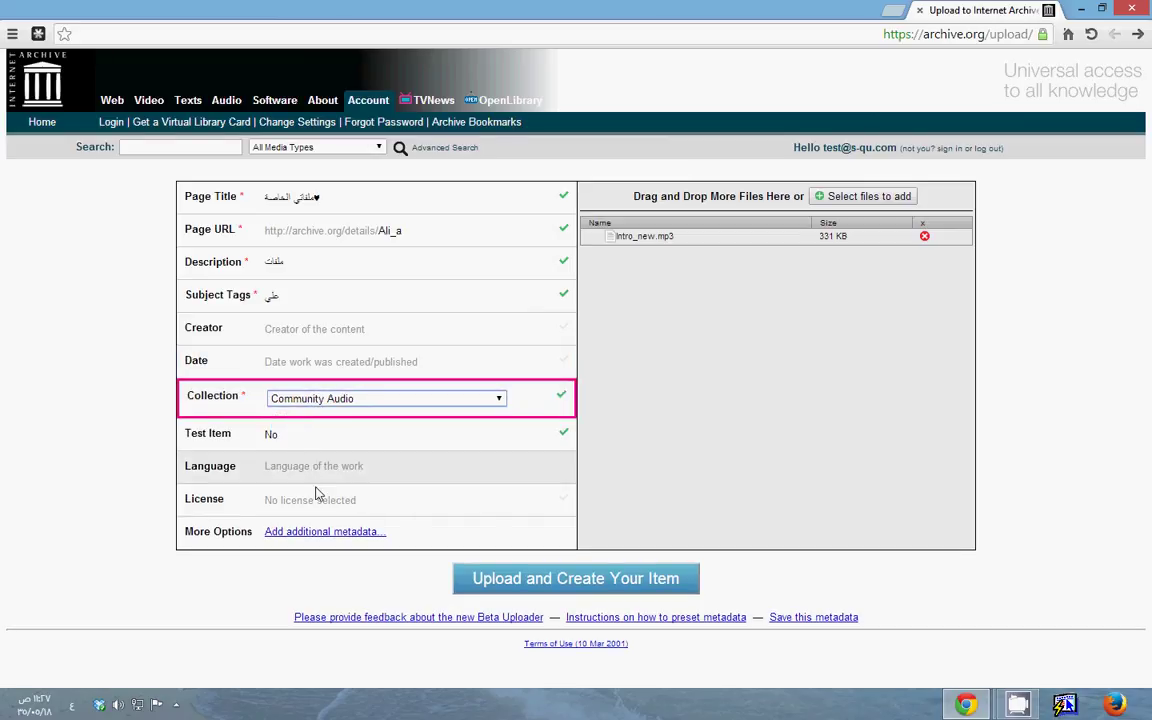
left_click_drag(240, 503, 194, 503)
left_click(218, 505)
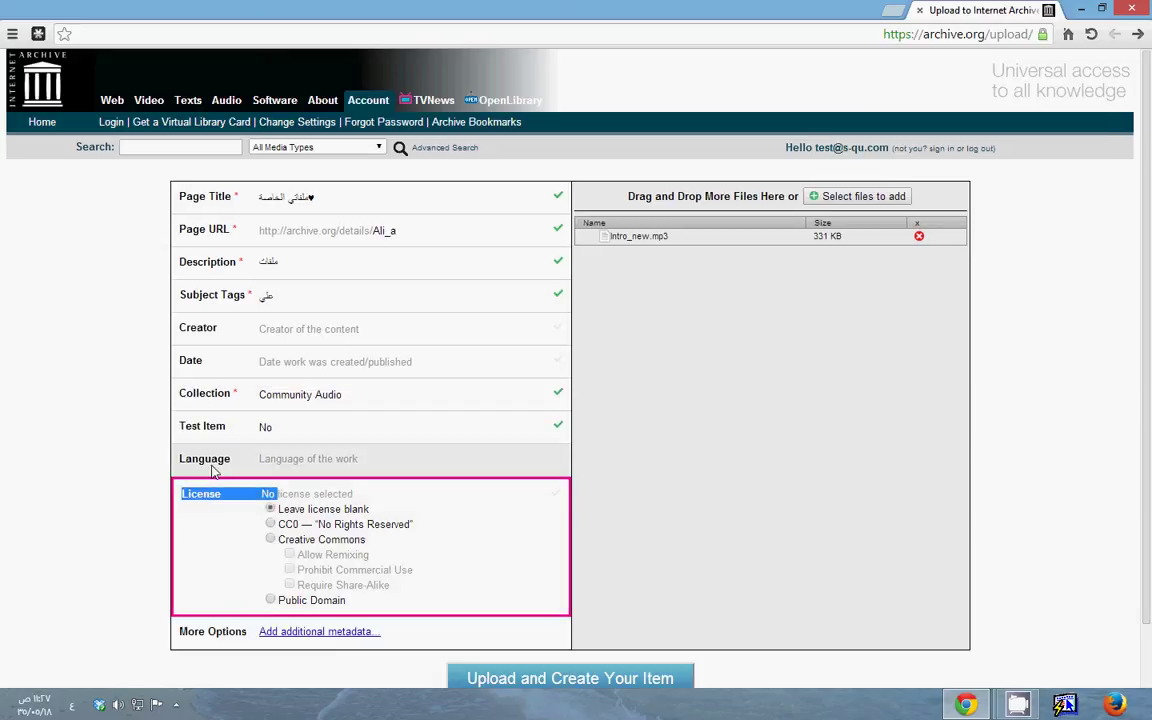
left_click(280, 470)
left_click(282, 465)
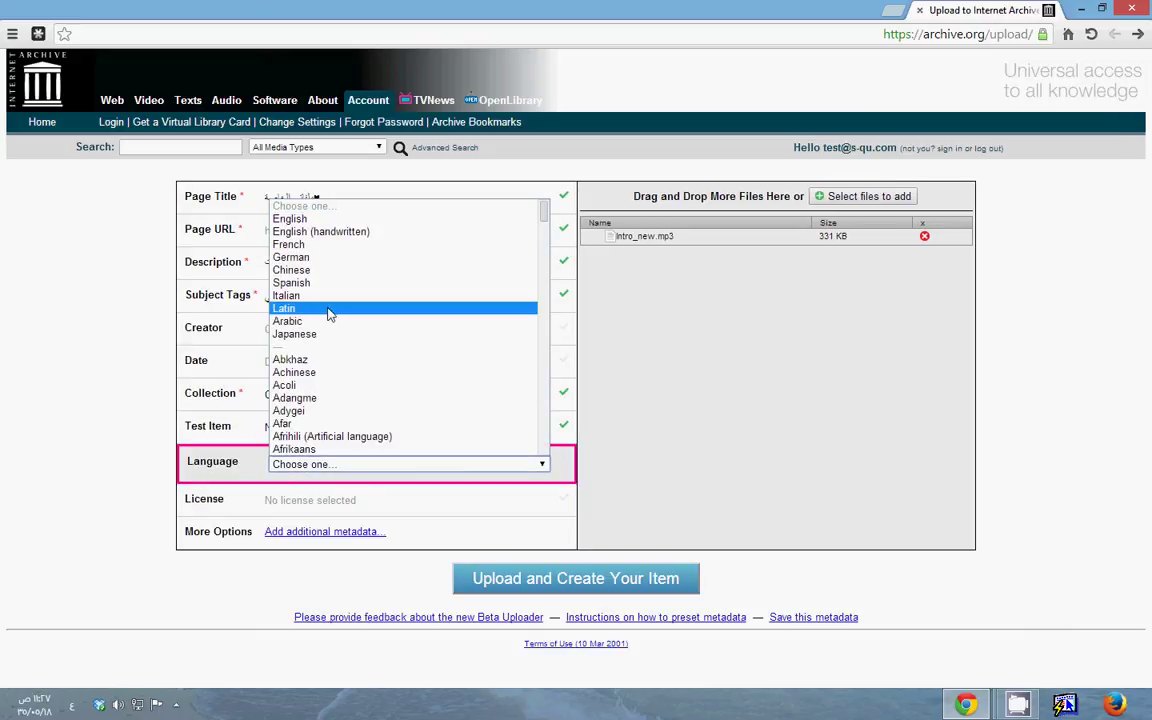
left_click(316, 323)
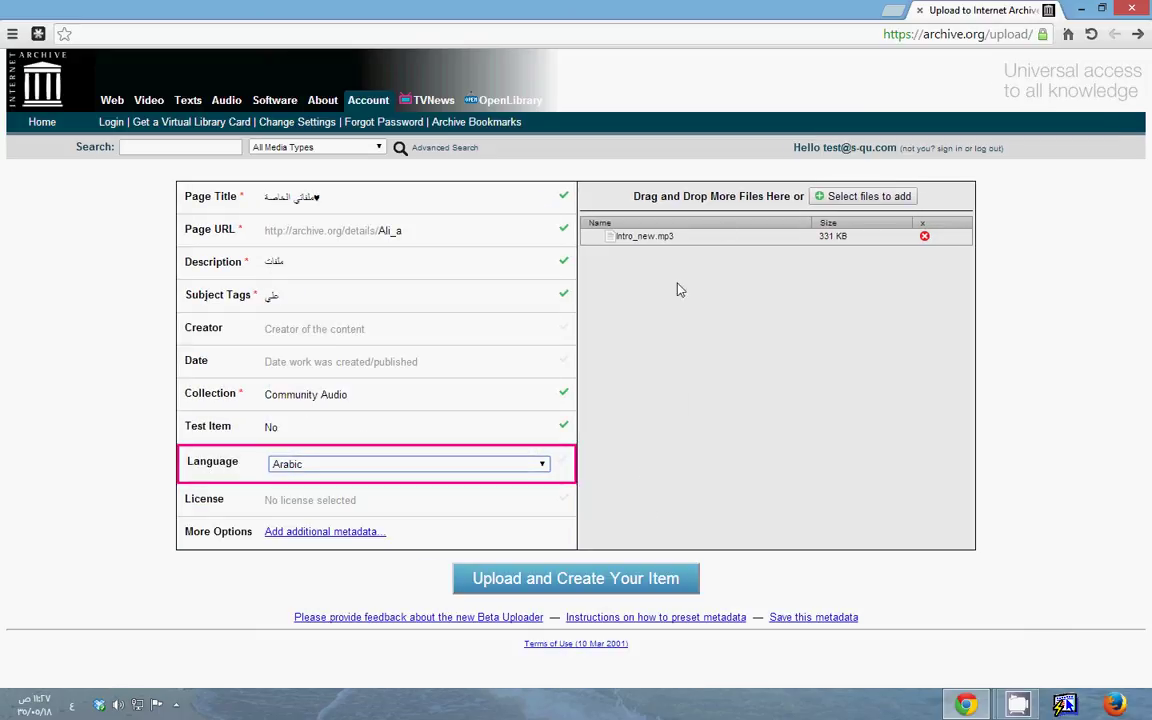
Remove Intro_new.mp3 from the upload list and add it back again
left_click(825, 196)
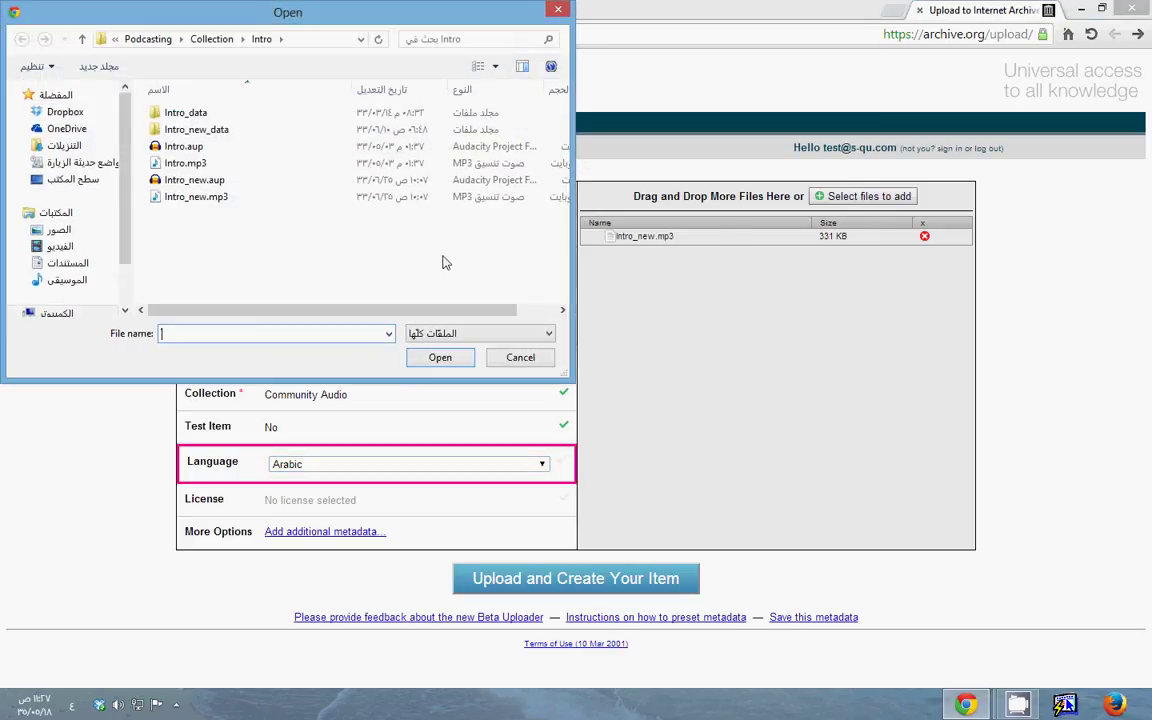
left_click(520, 357)
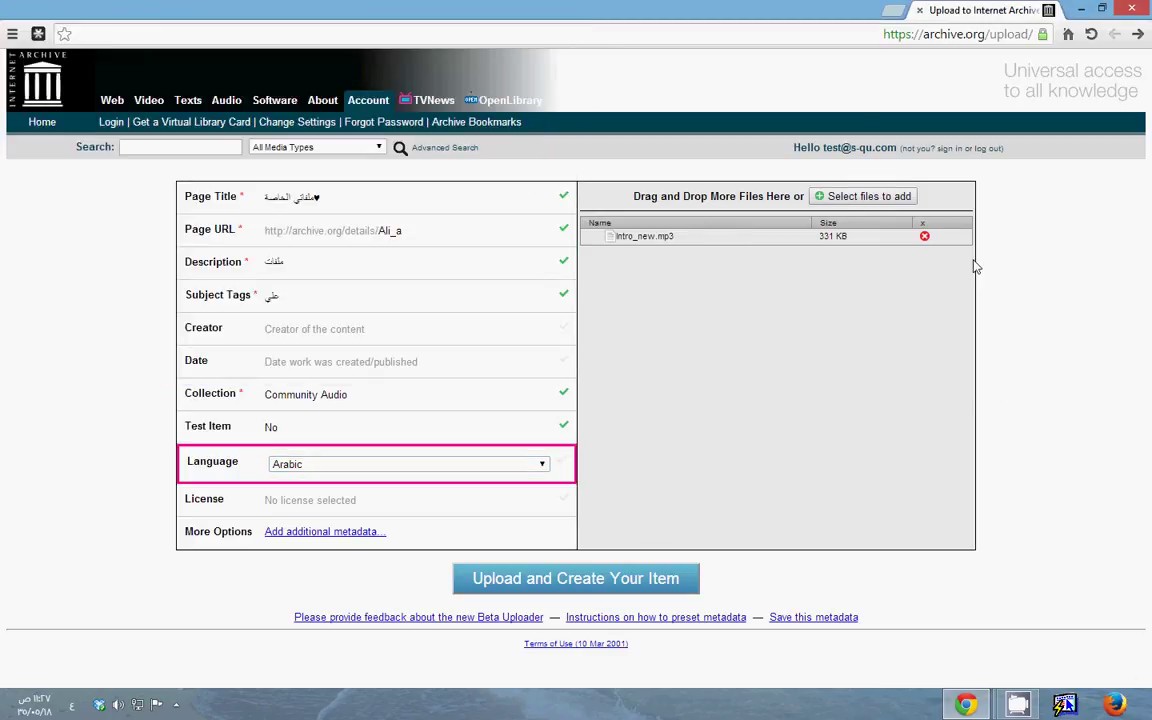
left_click(924, 238)
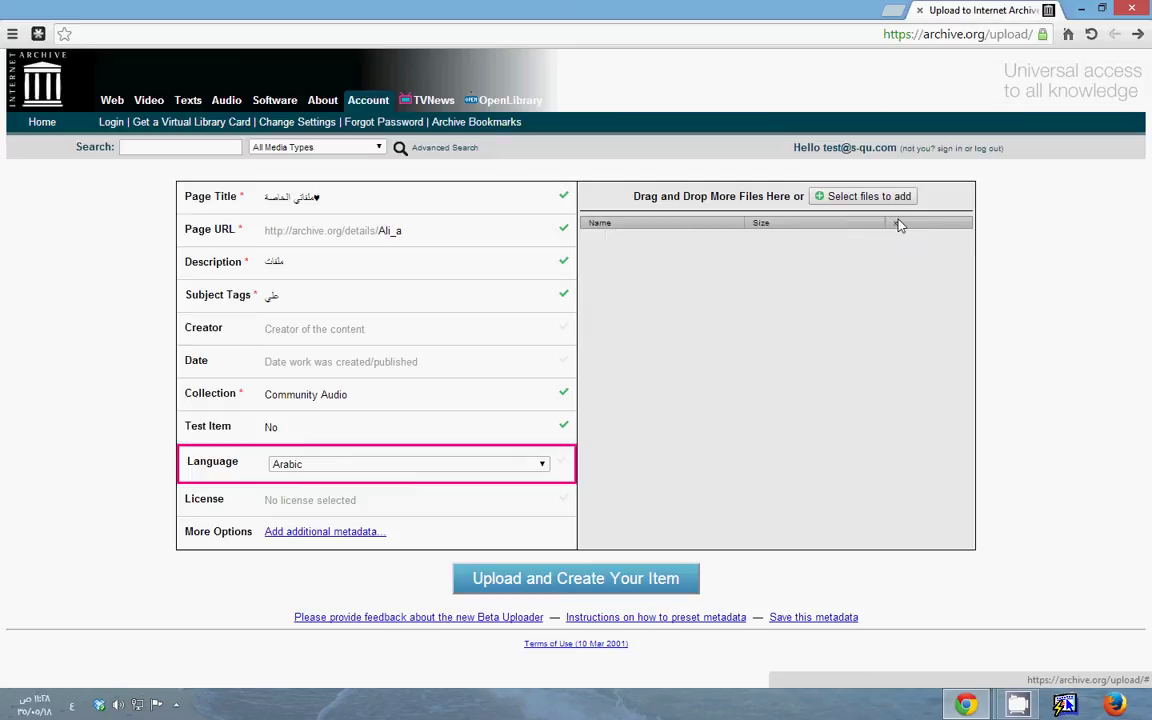
left_click(866, 196)
double_click(182, 197)
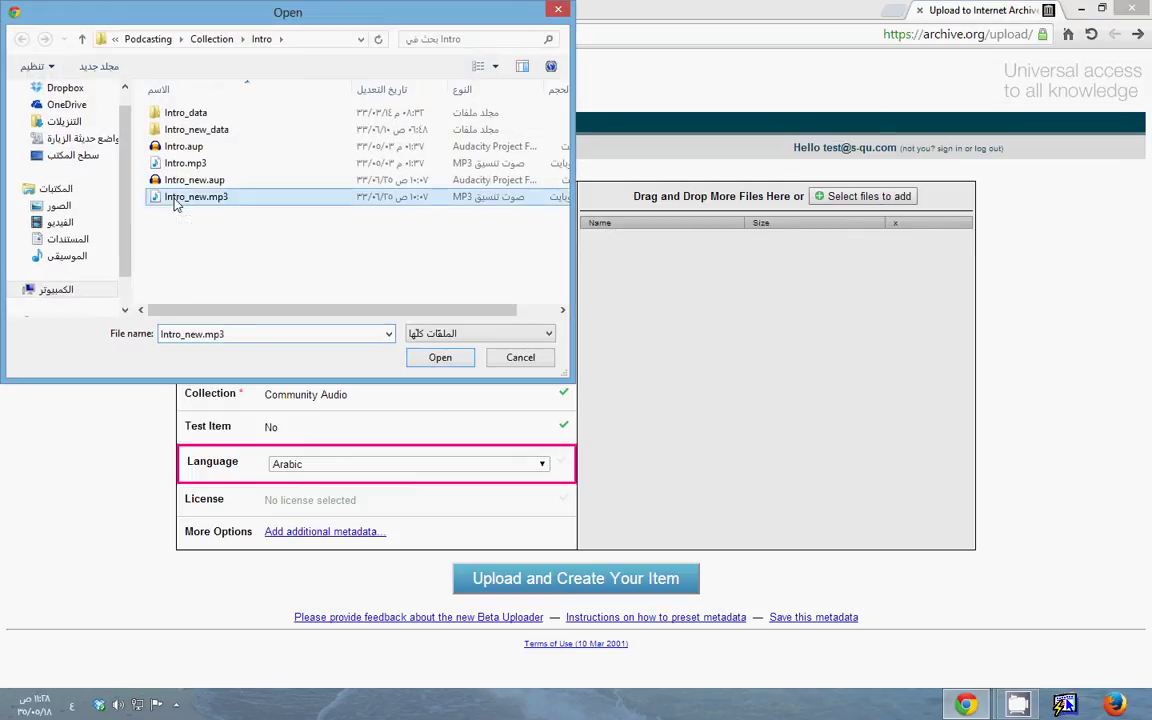
Upload the file to create the item page, then open a new Chrome tab
left_click(621, 582)
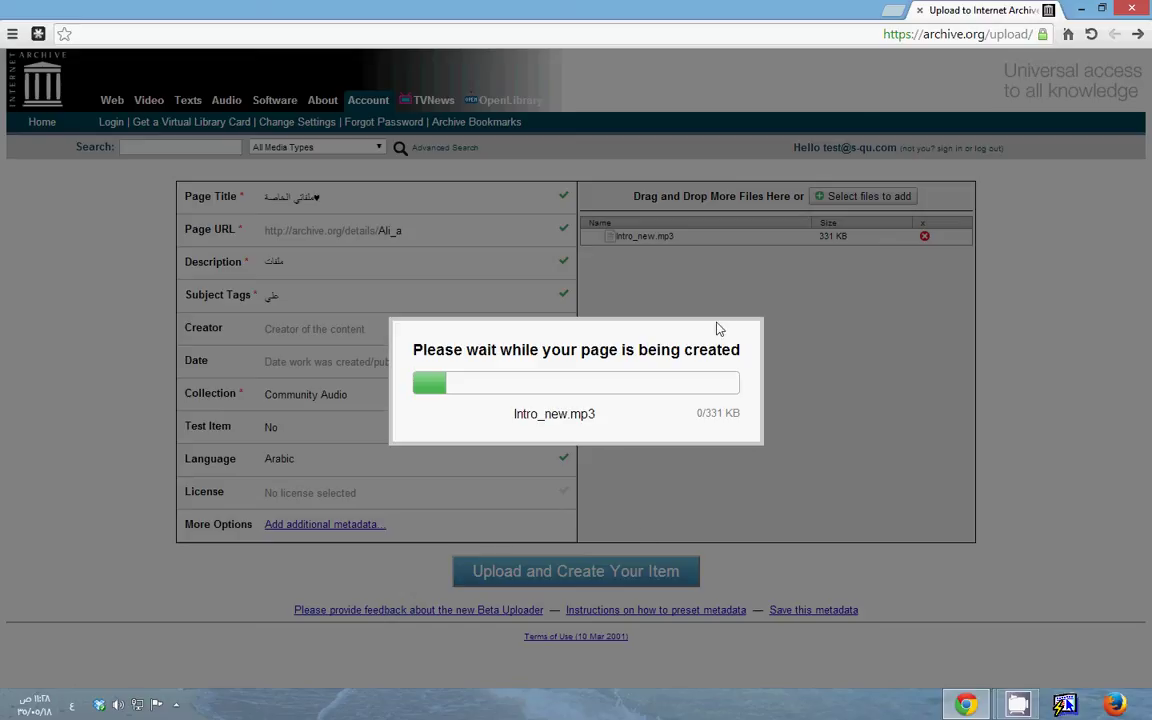
left_click(897, 12)
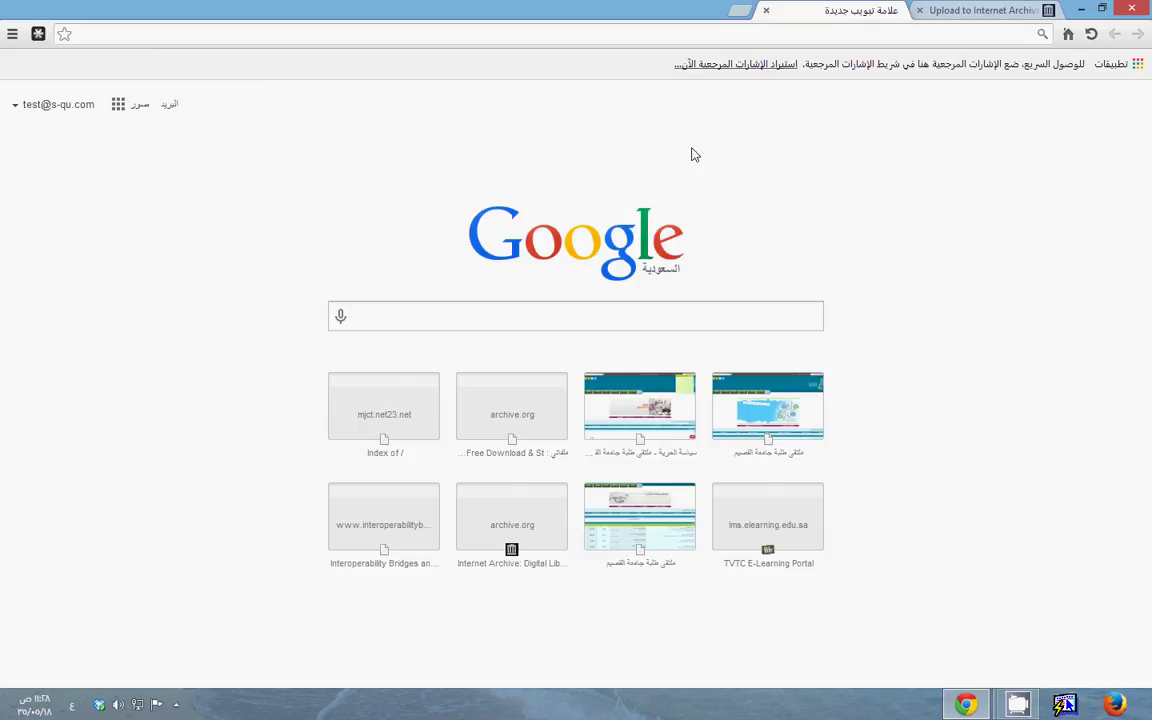
Replace the garbled address text with archive.org/details/Ali_a and return to the upload tab
type("شق")
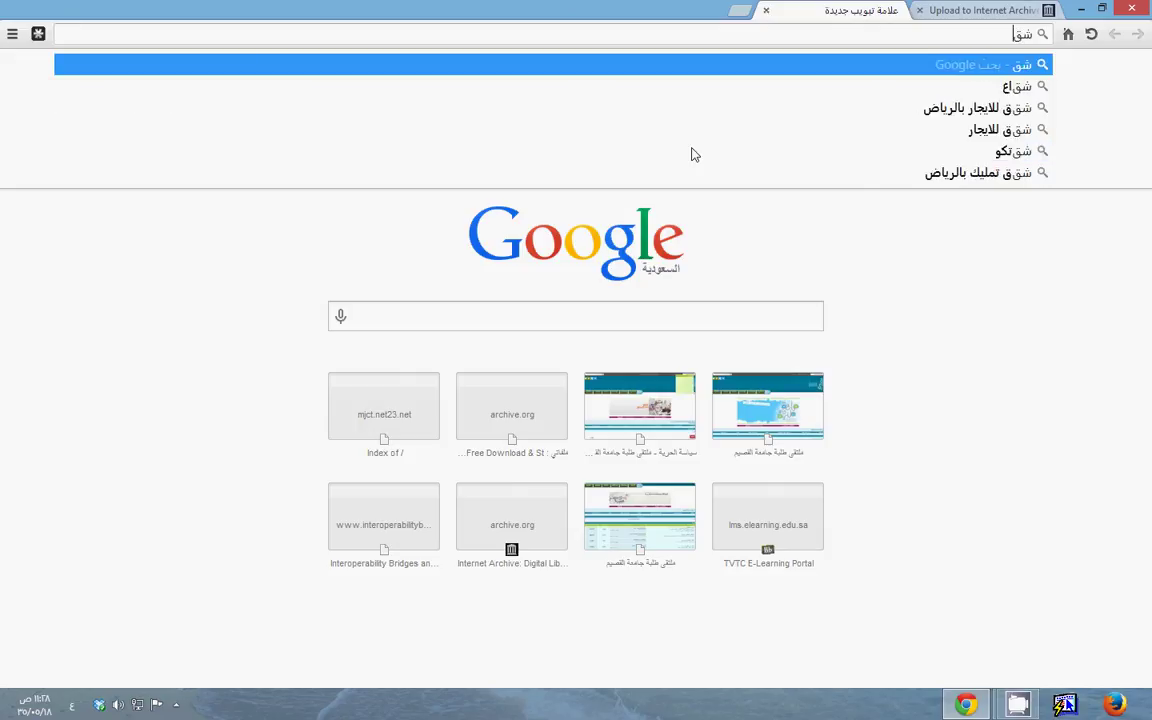
type("ؤاهرثزخقل")
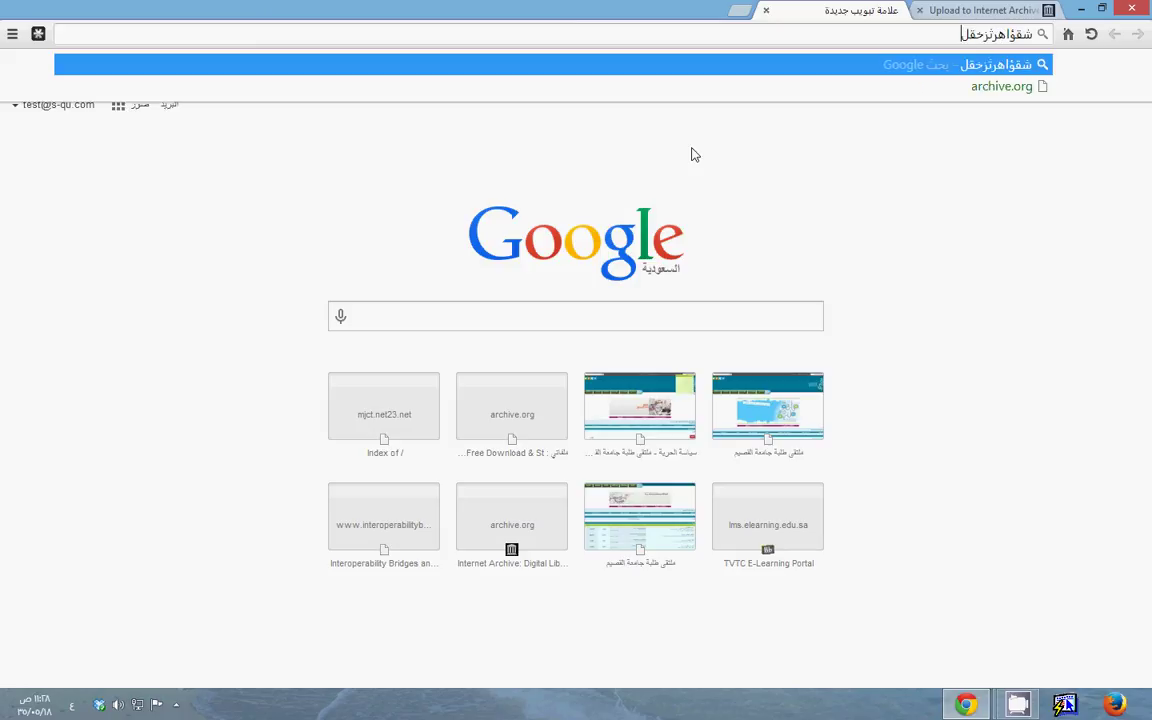
type("ظ")
key("ctrl+a")
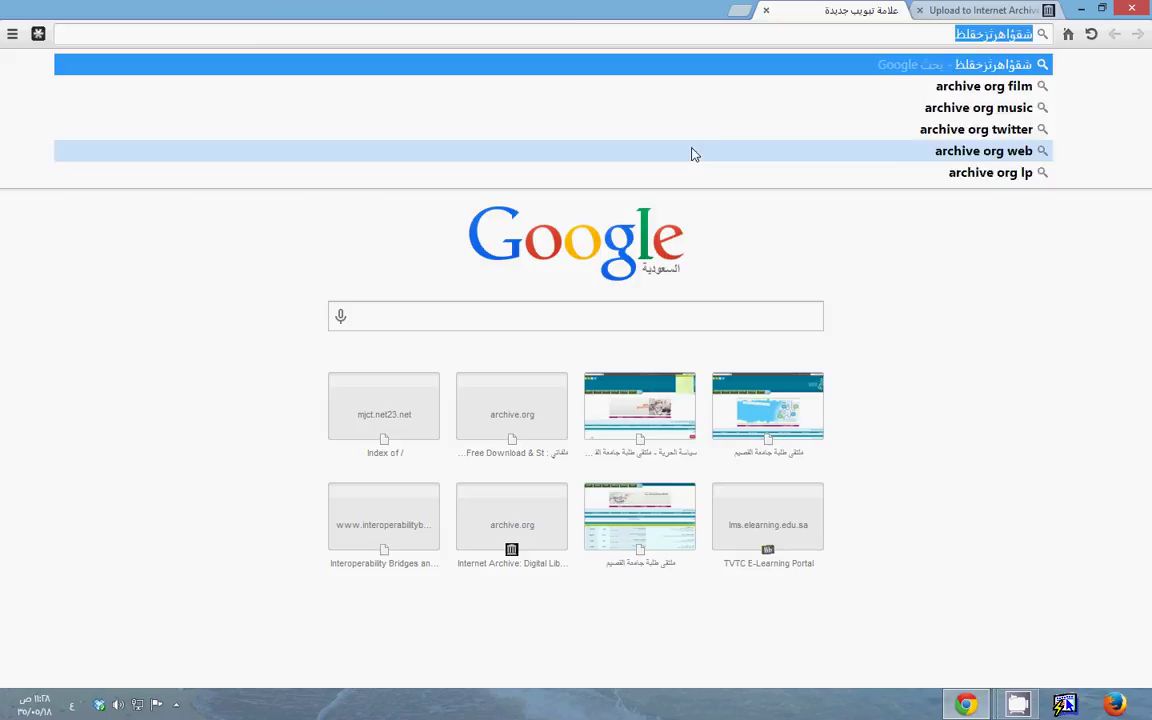
type("archive")
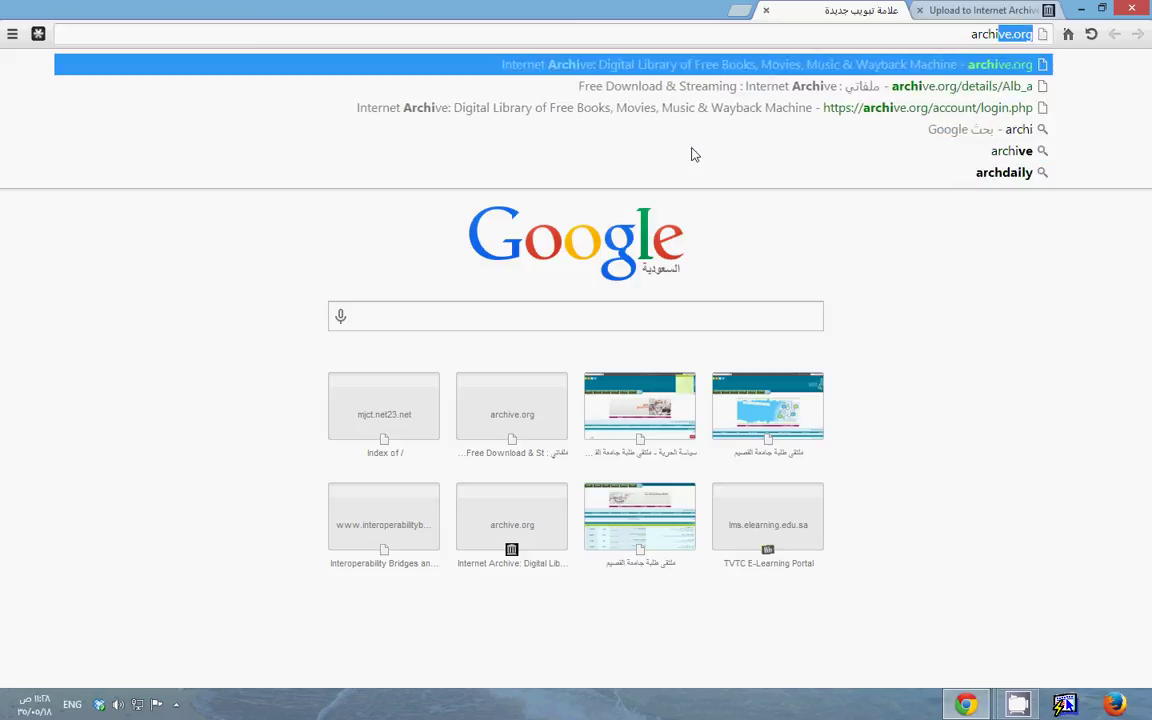
type(".org/")
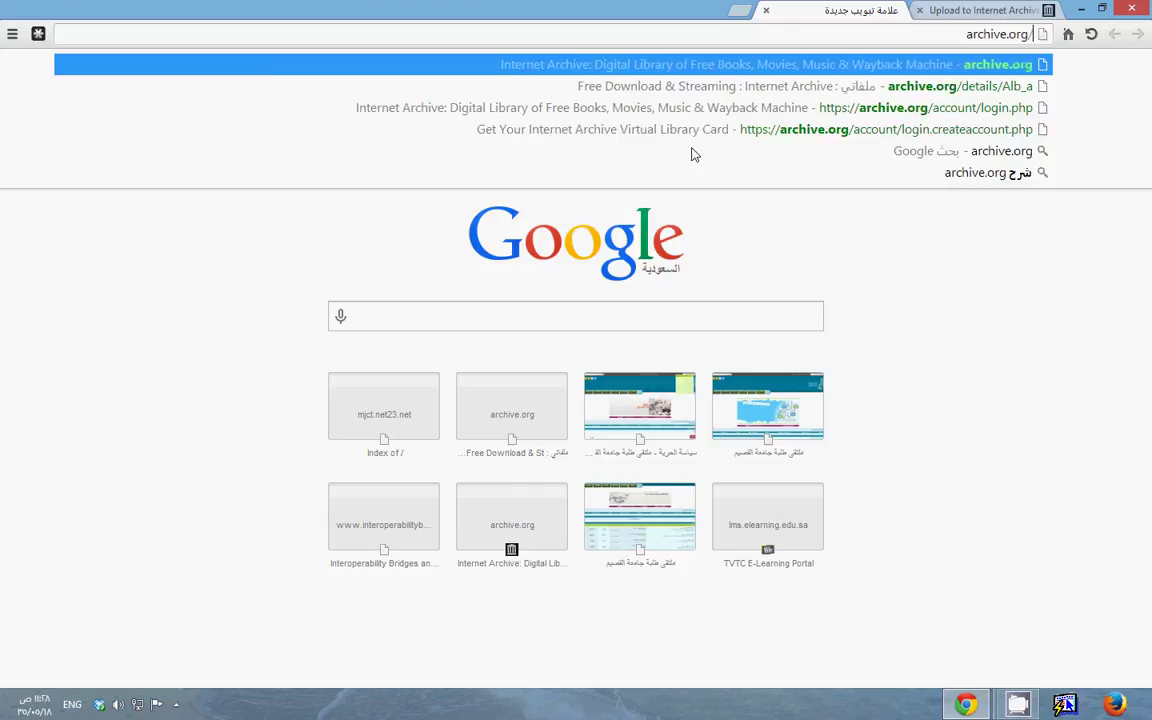
type("deta")
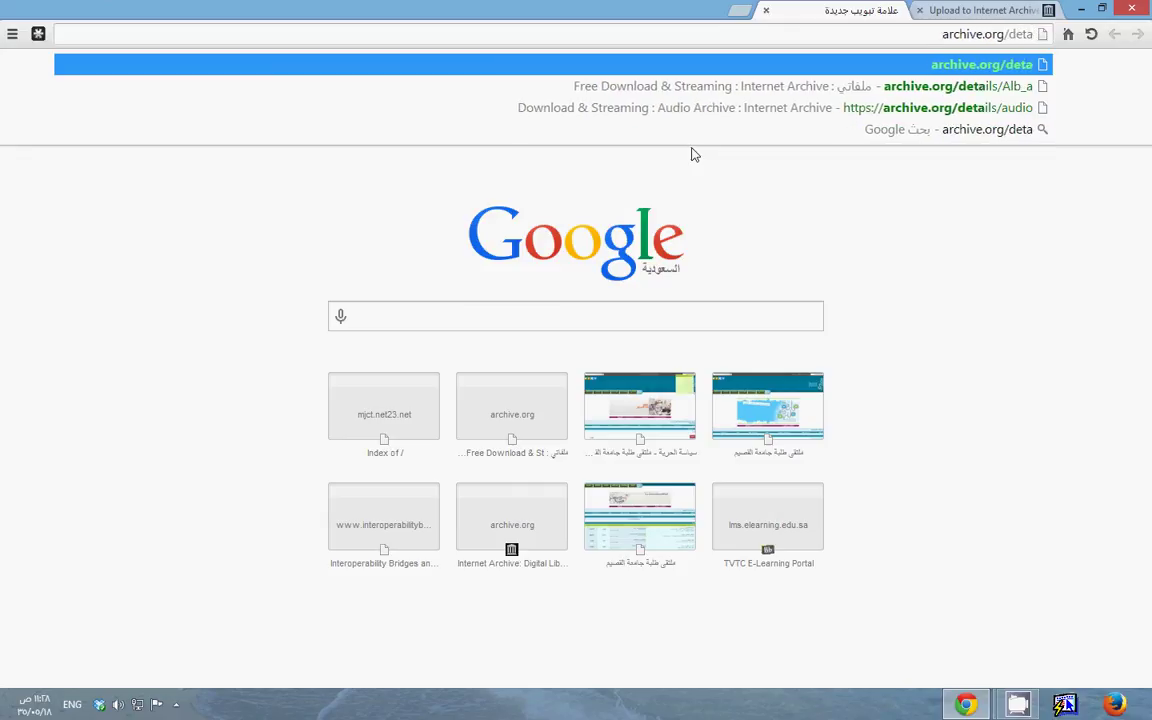
type("ils/Ali")
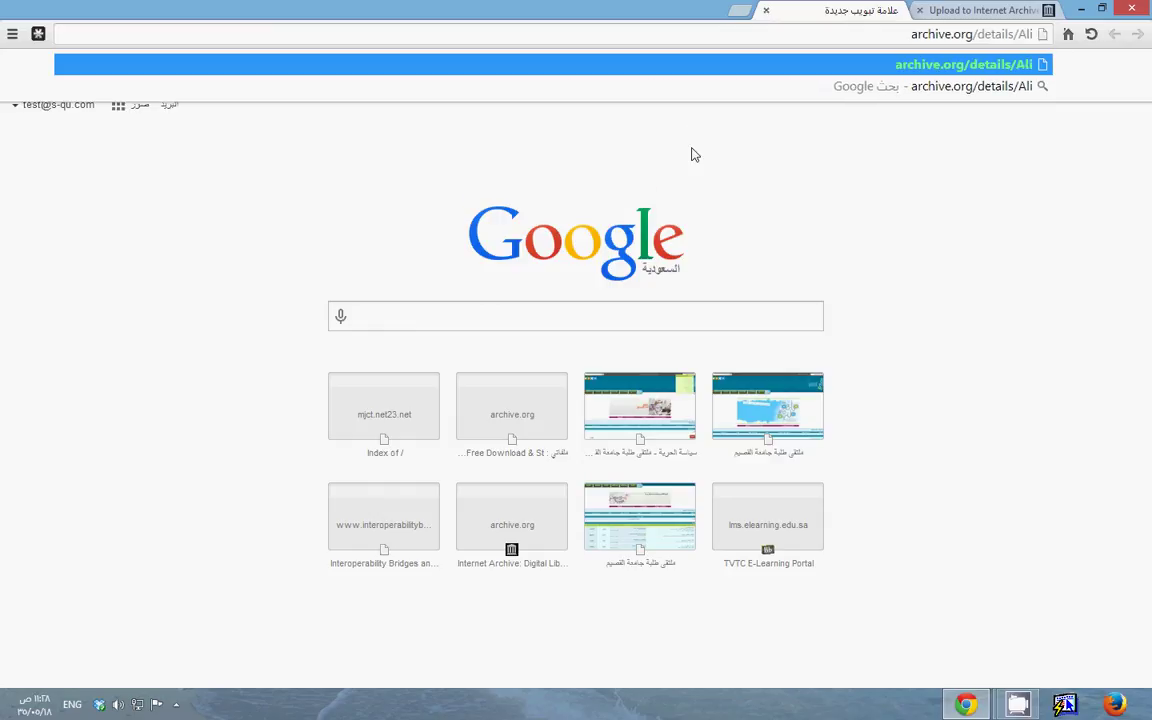
type("_a")
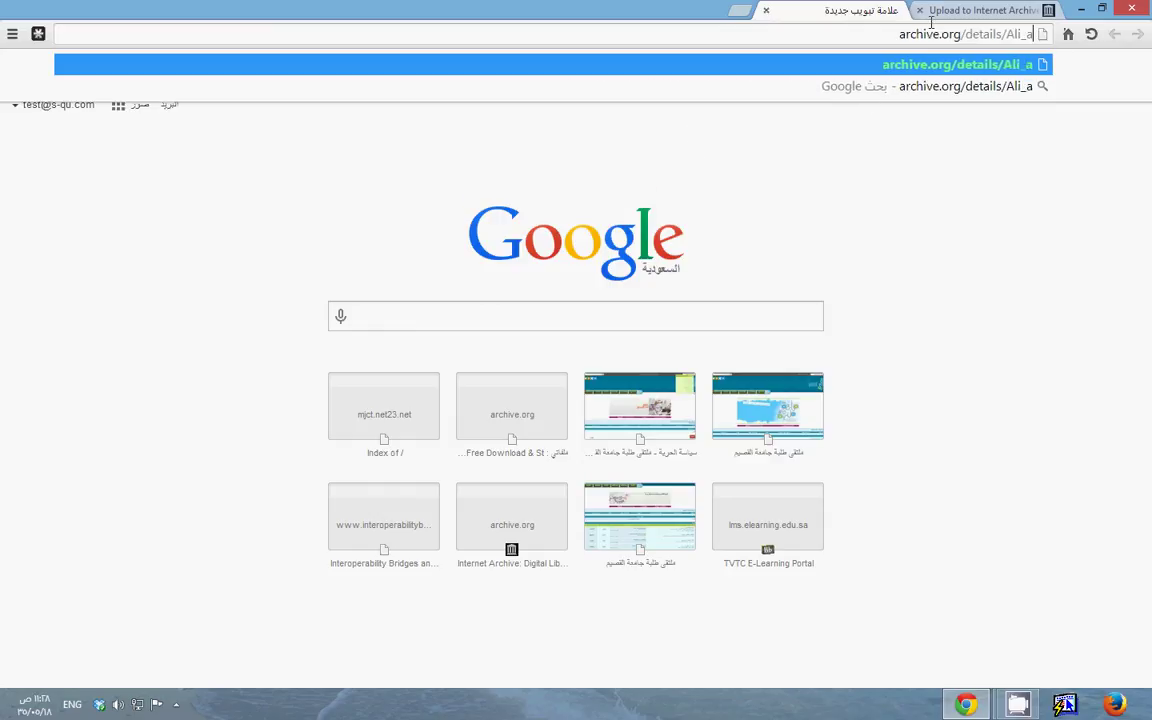
left_click(975, 10)
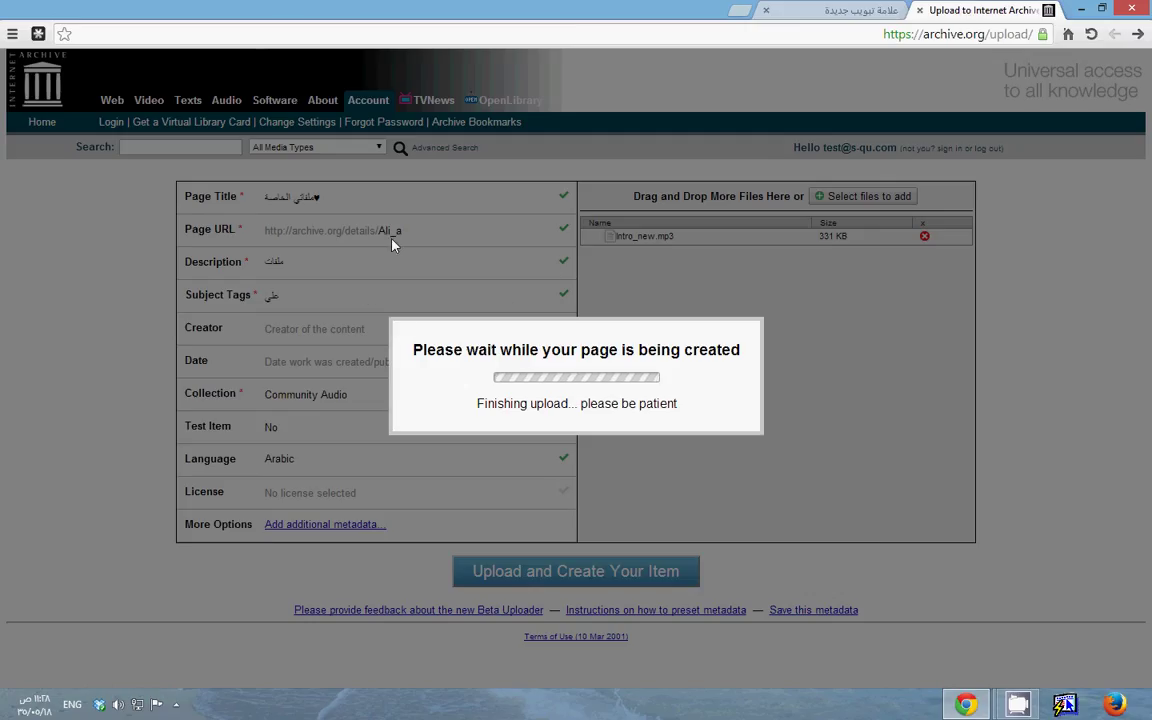
left_click(811, 13)
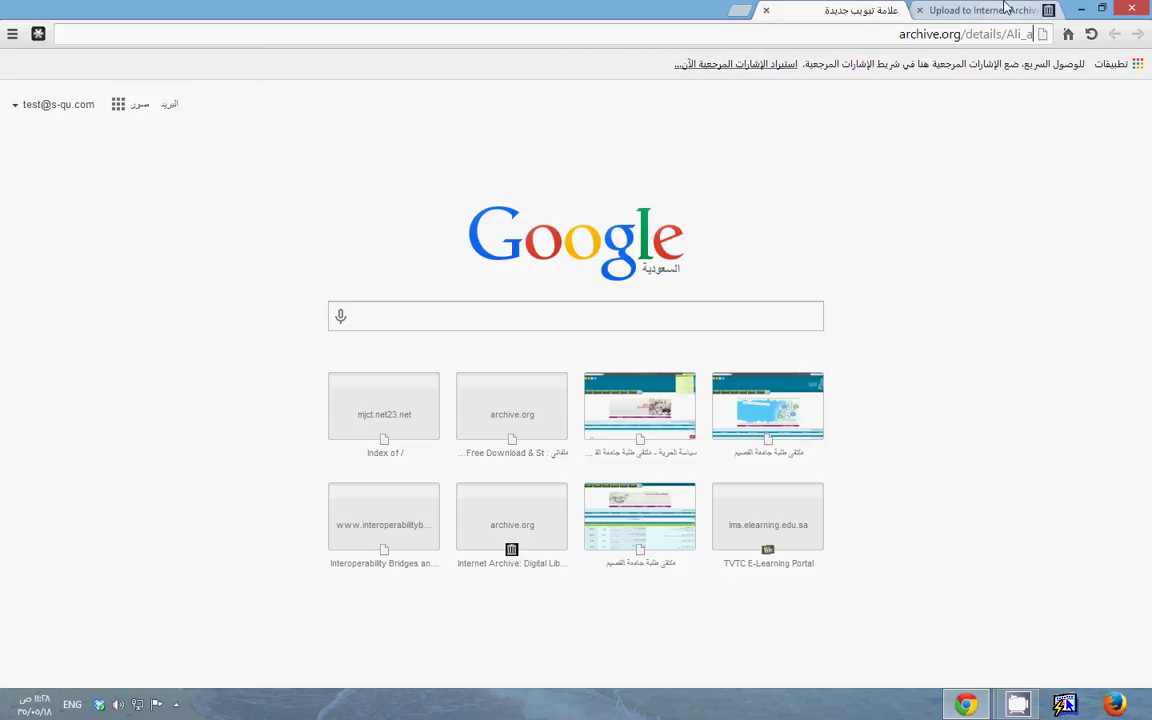
left_click(1005, 10)
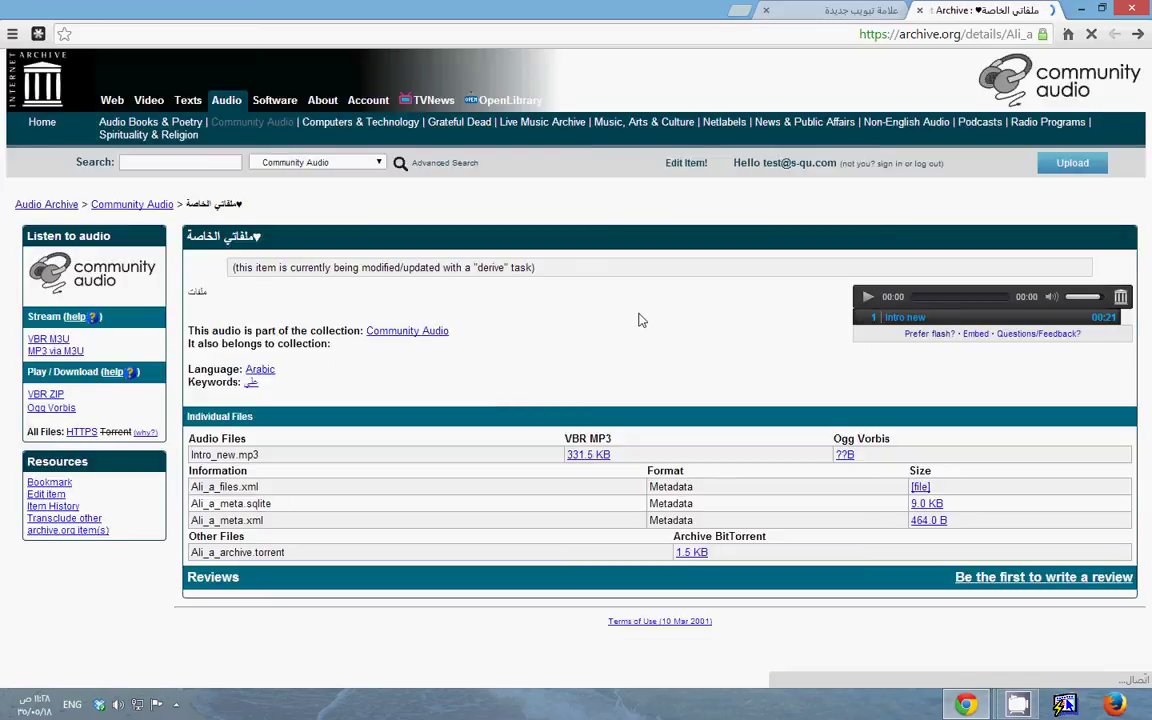
Load archive.org/details/Ali_a and open the 331.5 KB Intro_new.mp3 file
left_click(832, 8)
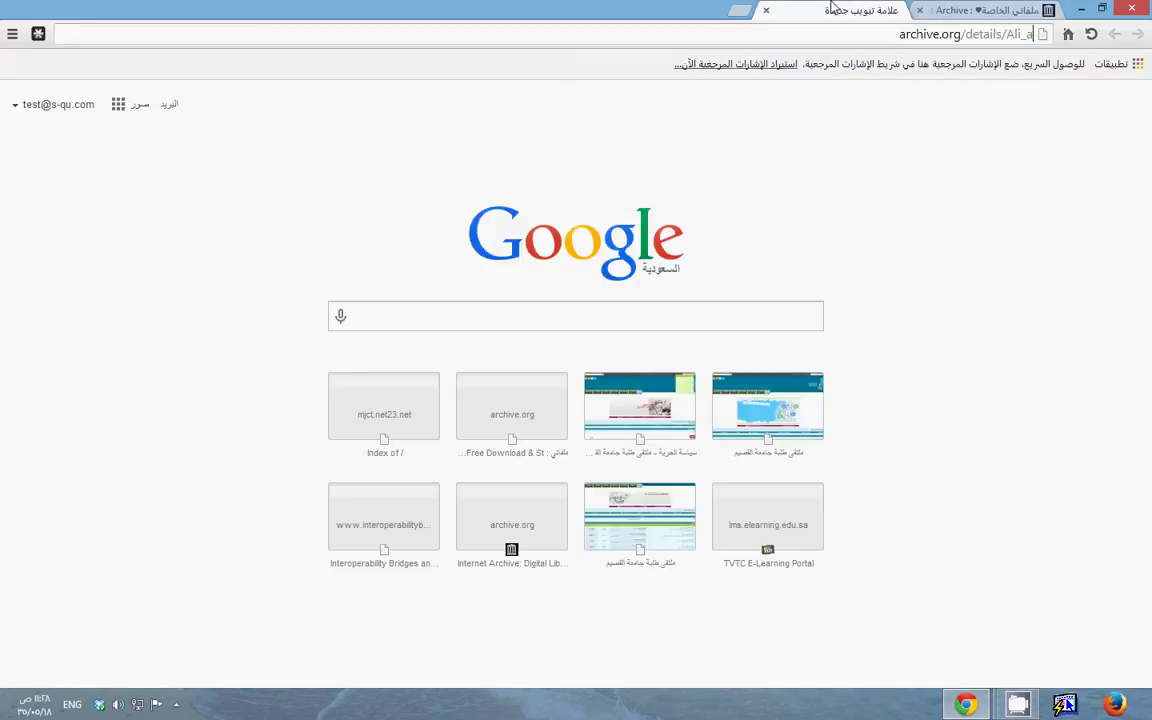
key("Return")
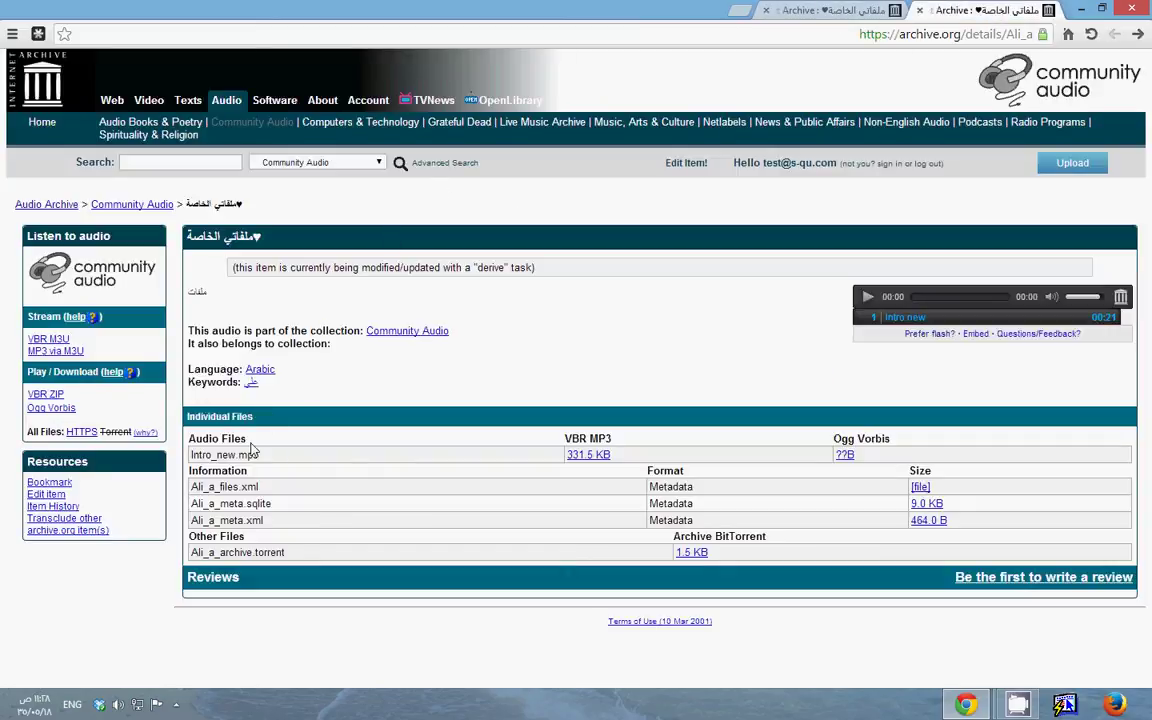
left_click_drag(259, 455, 186, 456)
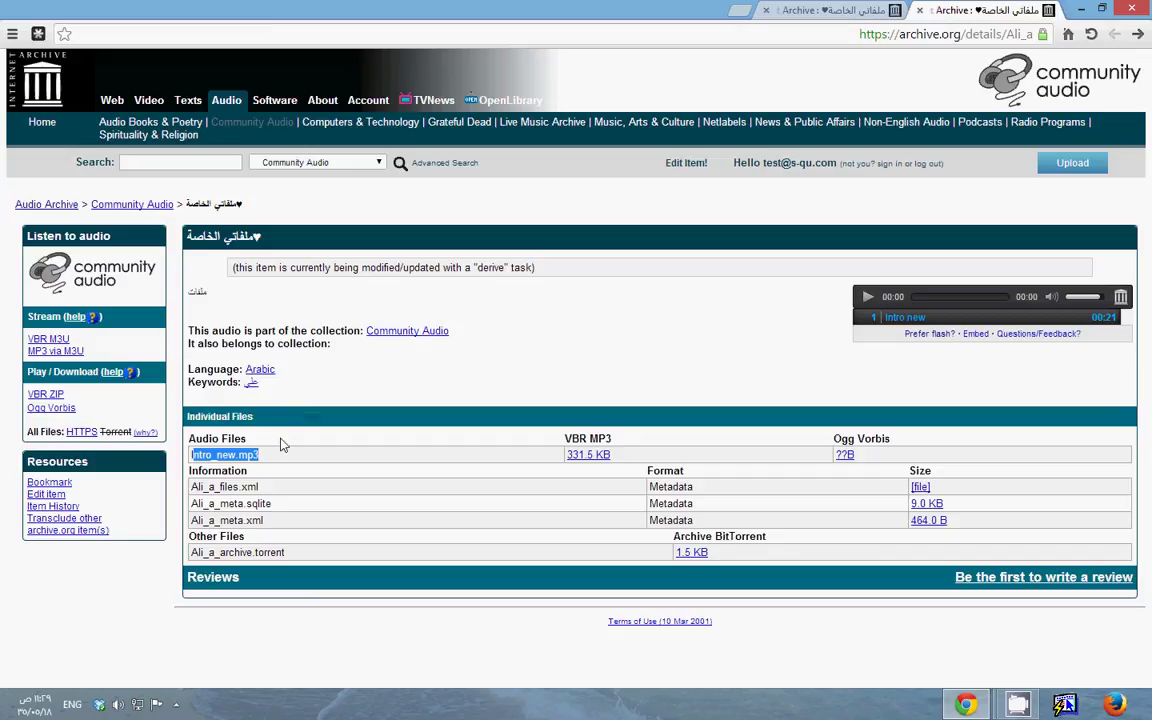
left_click(586, 455)
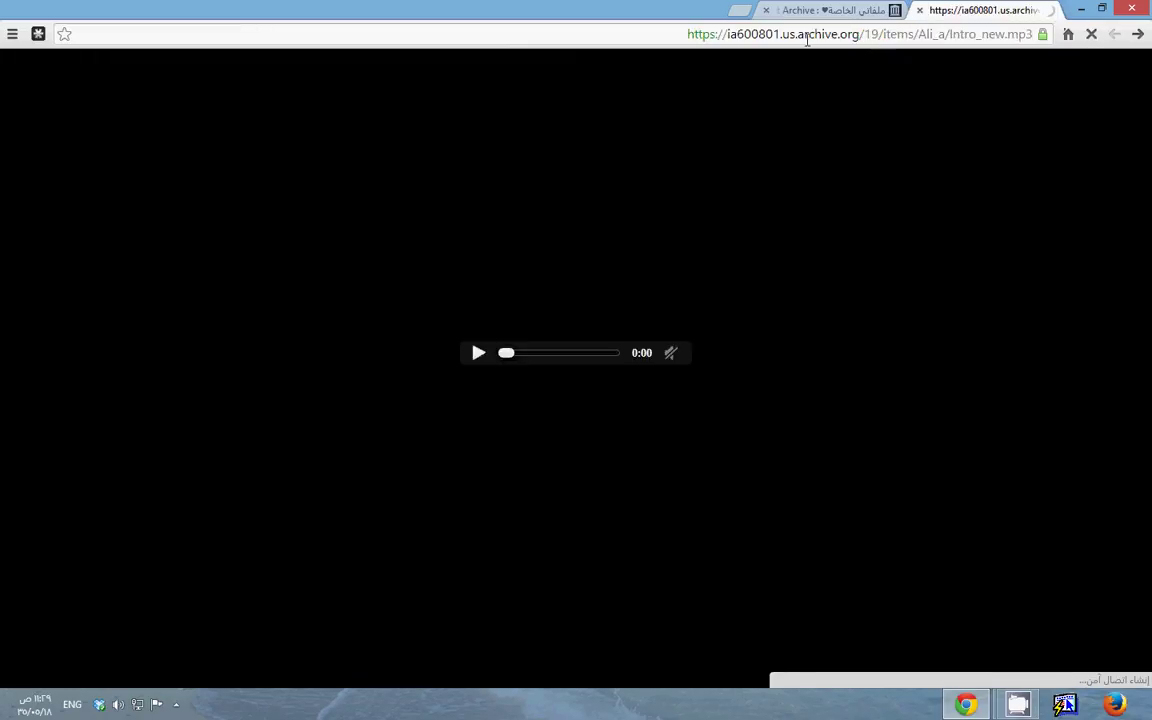
Copy the MP3's web address and close the audio player tab
left_click(776, 34)
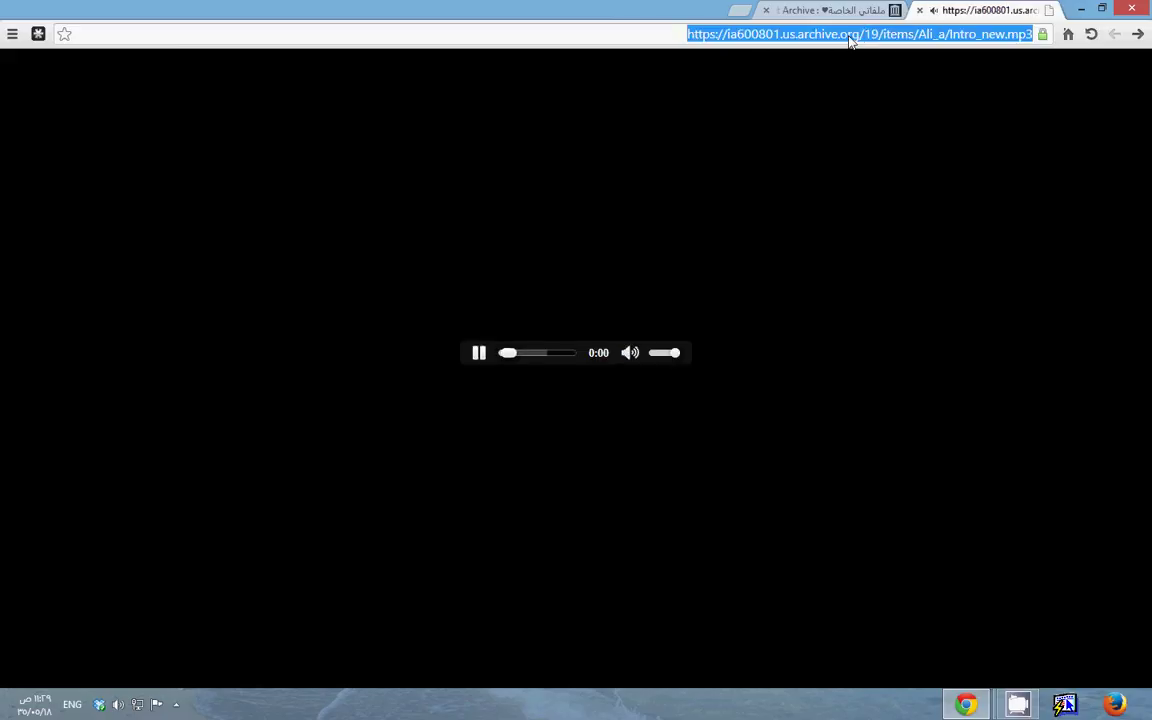
right_click(892, 36)
left_click(835, 92)
left_click(919, 10)
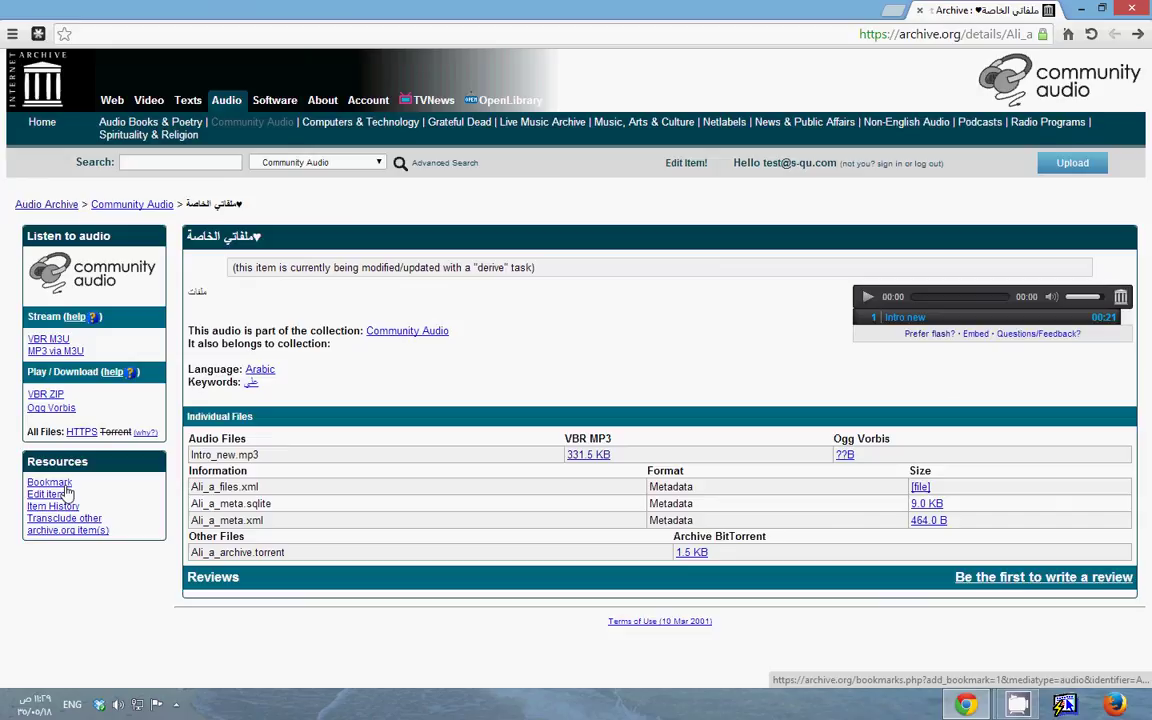
Bookmark the item in a new tab and view the Archive Bookmarks confirmation
right_click(66, 488)
left_click(90, 490)
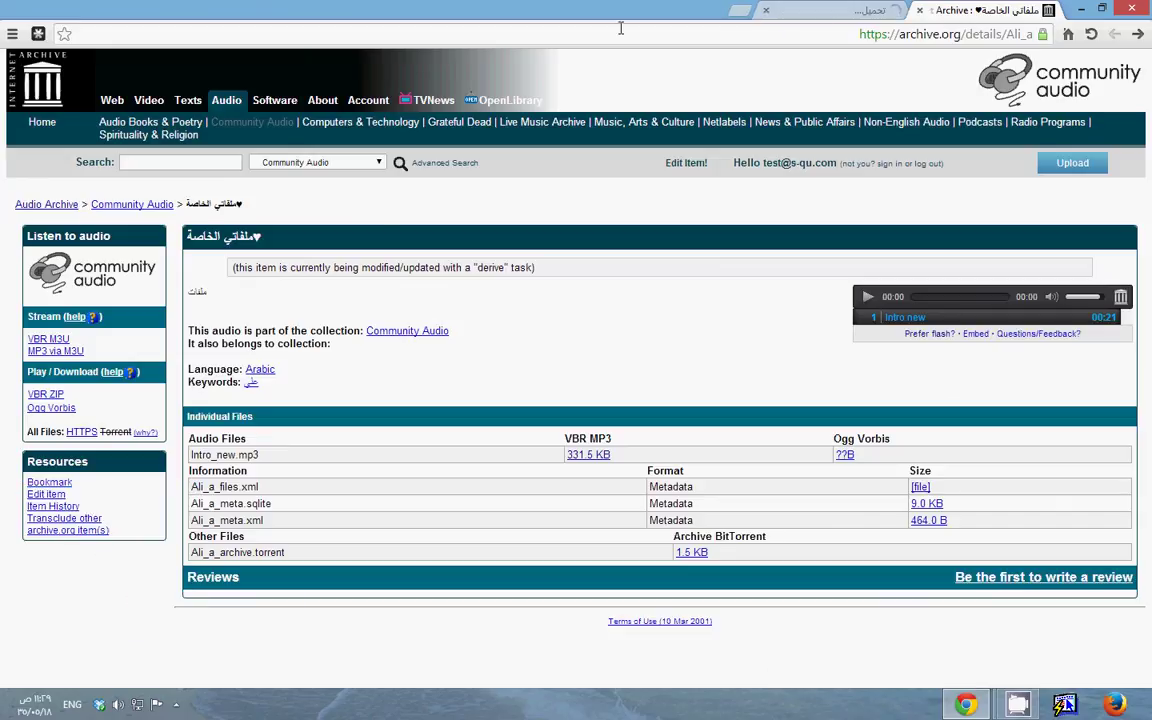
left_click(851, 9)
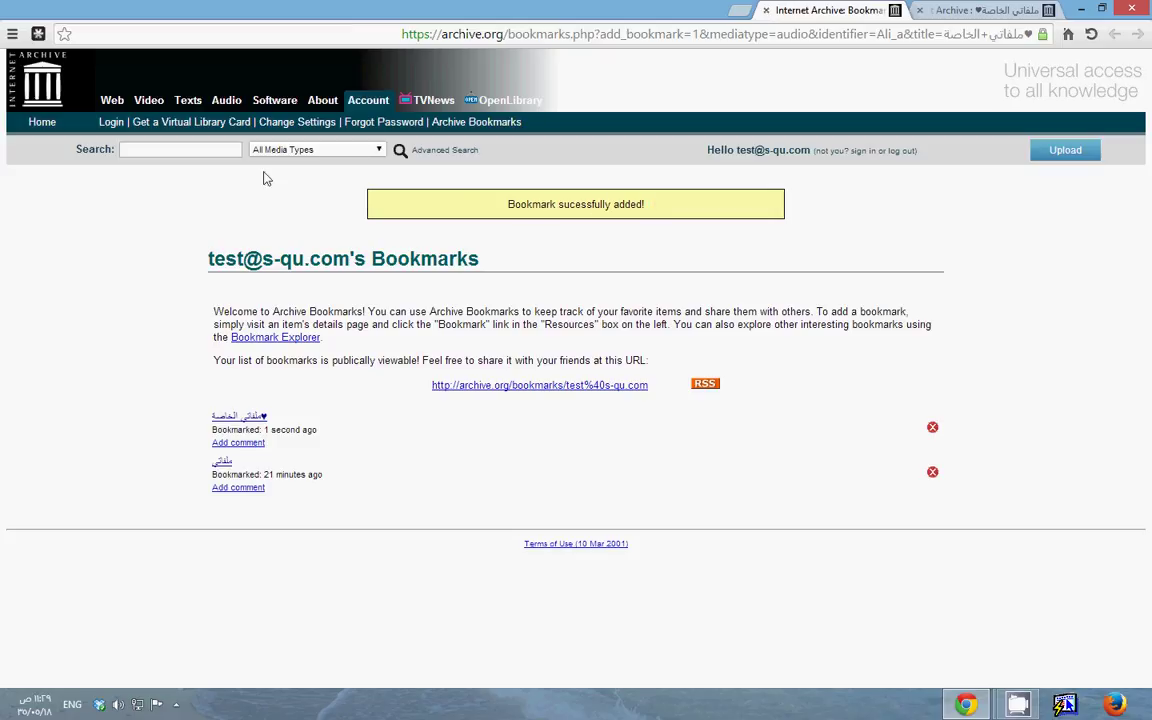
Go from the archive.org home page through Account to Archive Bookmarks and open the newest bookmarked item
left_click(60, 95)
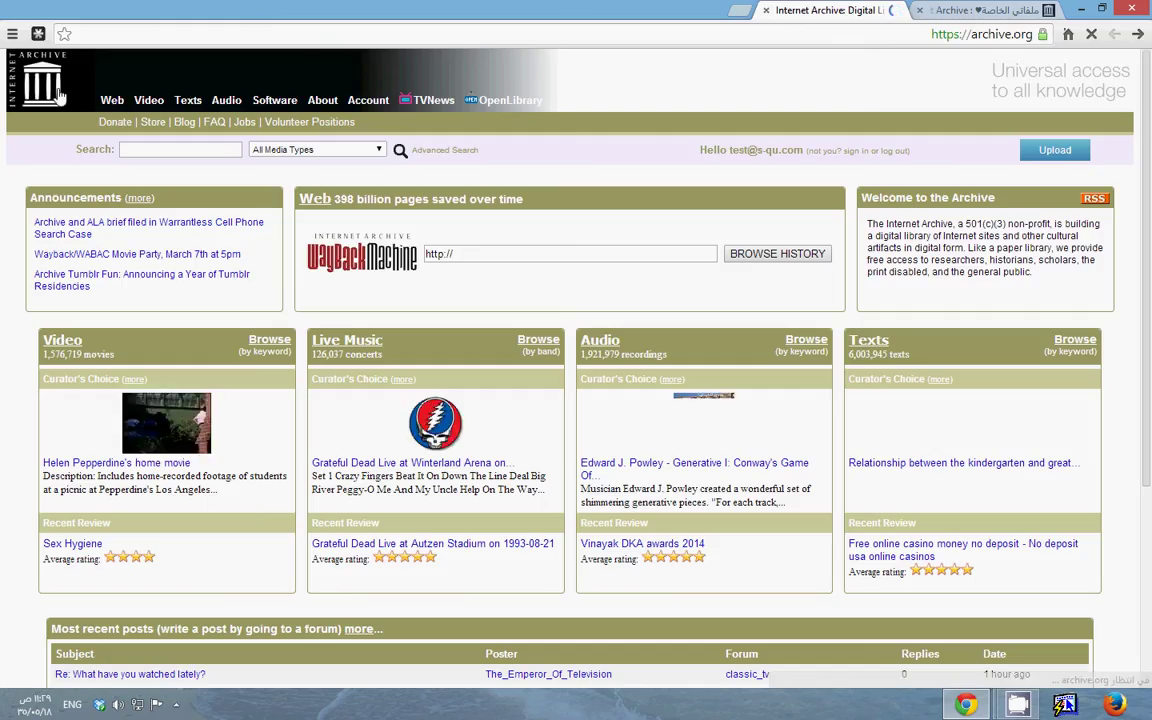
left_click(366, 101)
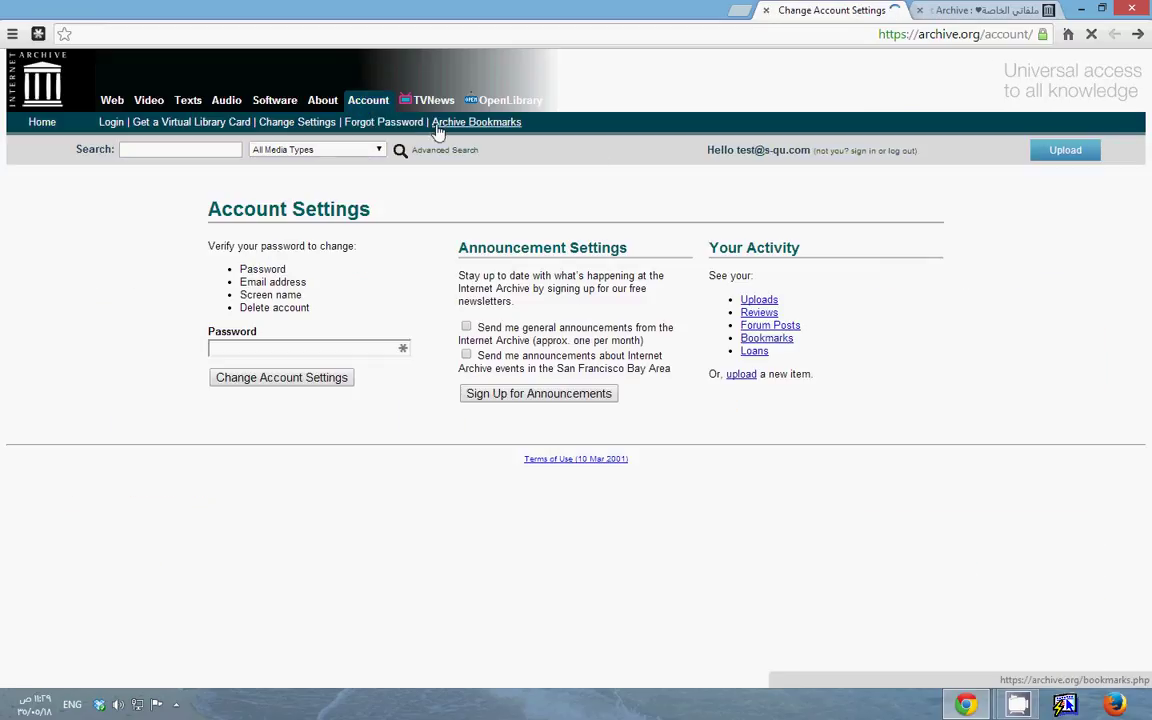
left_click_drag(522, 133, 492, 132)
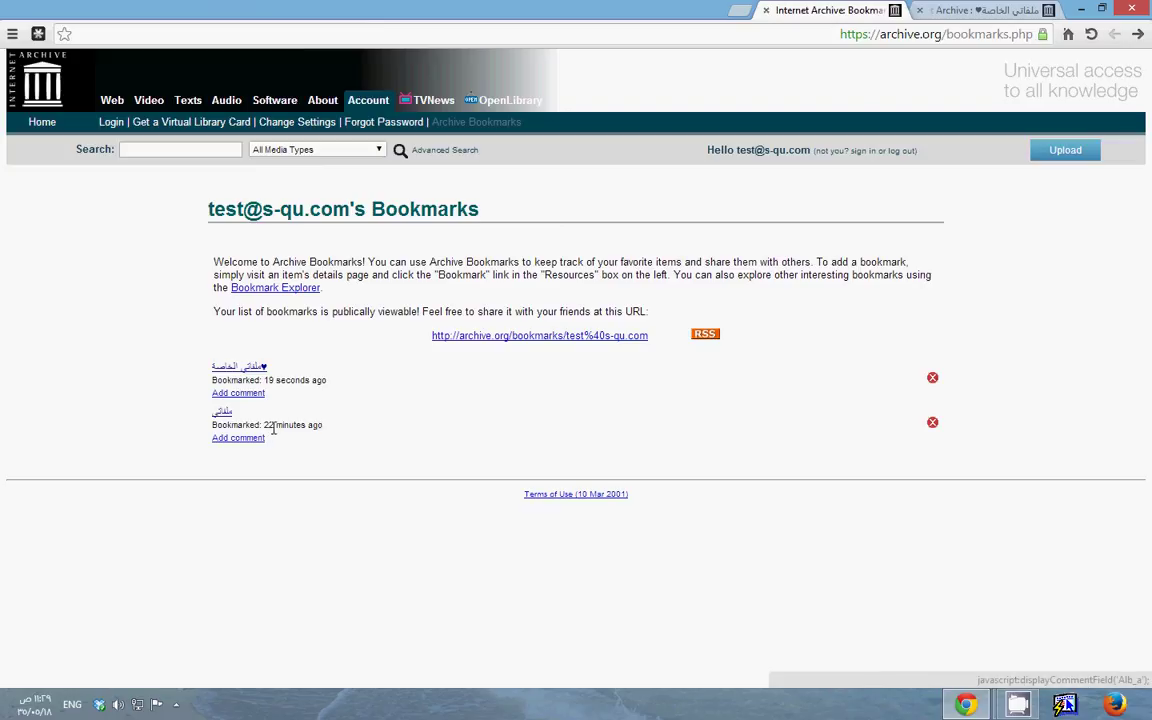
left_click_drag(260, 425, 206, 386)
left_click(250, 385)
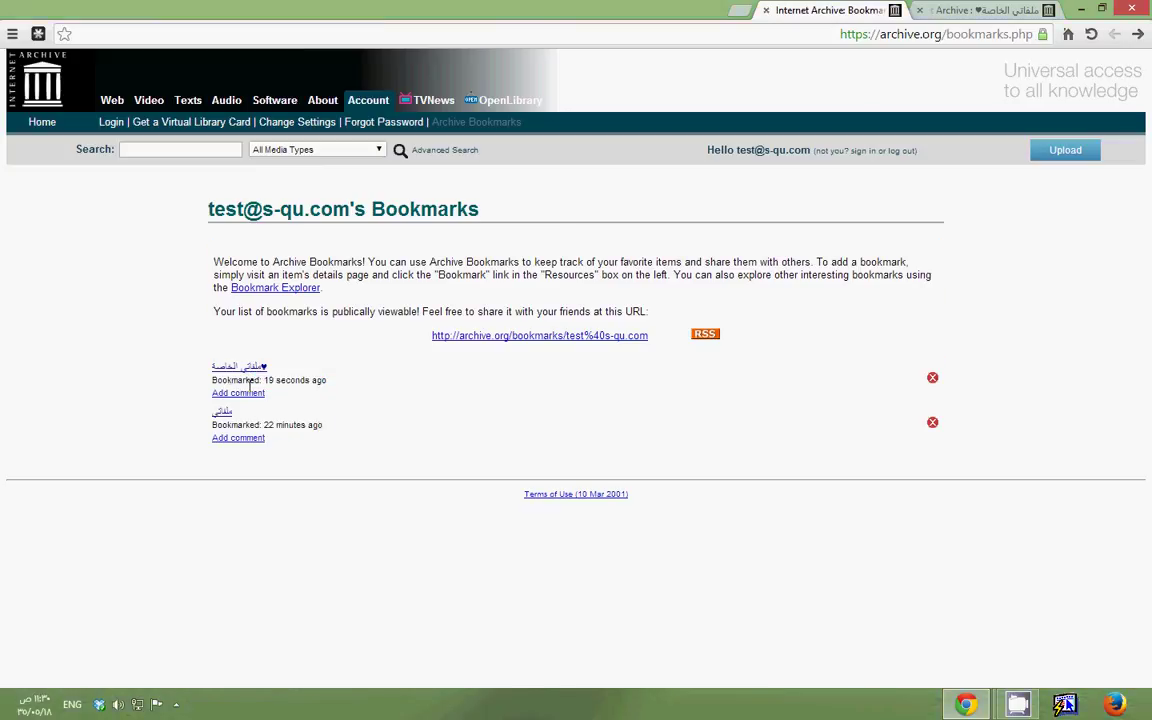
left_click(252, 368)
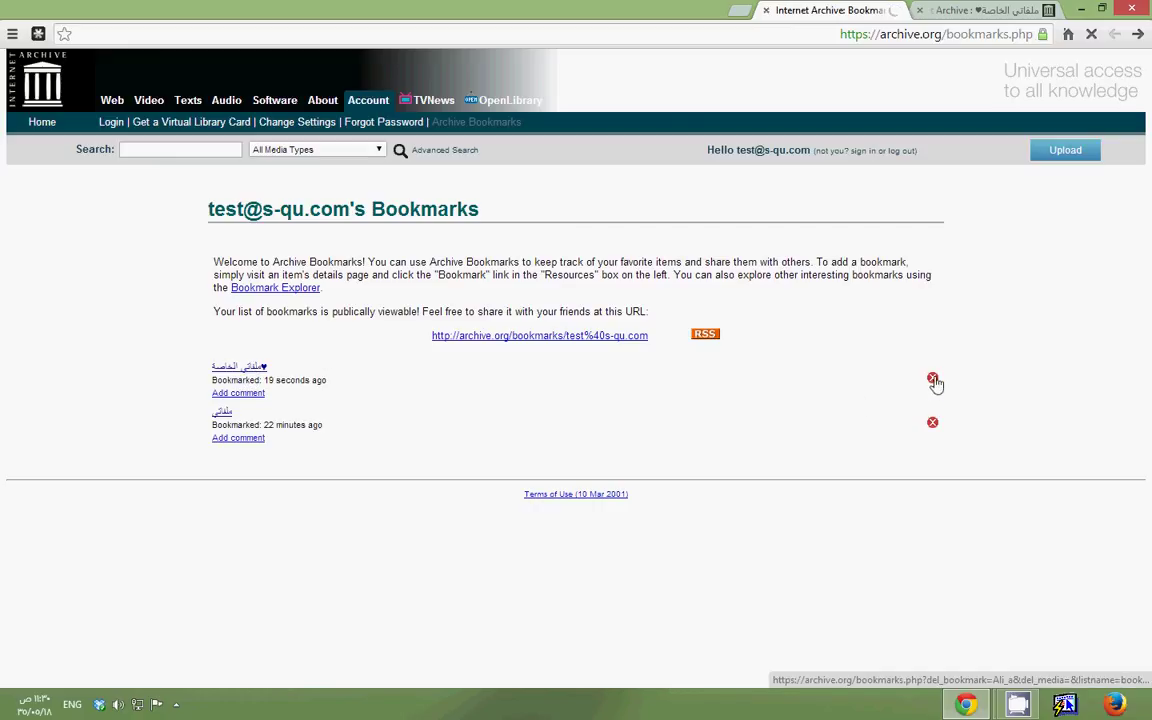
Choose Edit item on the details page and pick changing the item's information (metadata)
left_click(976, 10)
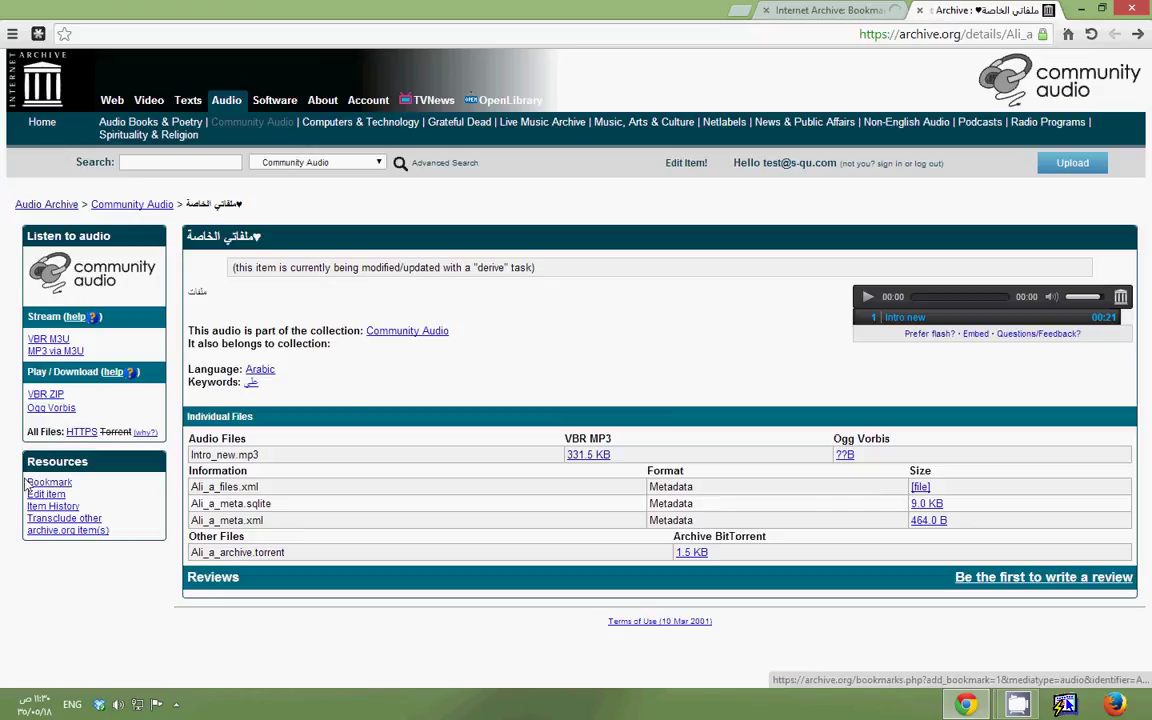
left_click_drag(26, 482, 52, 498)
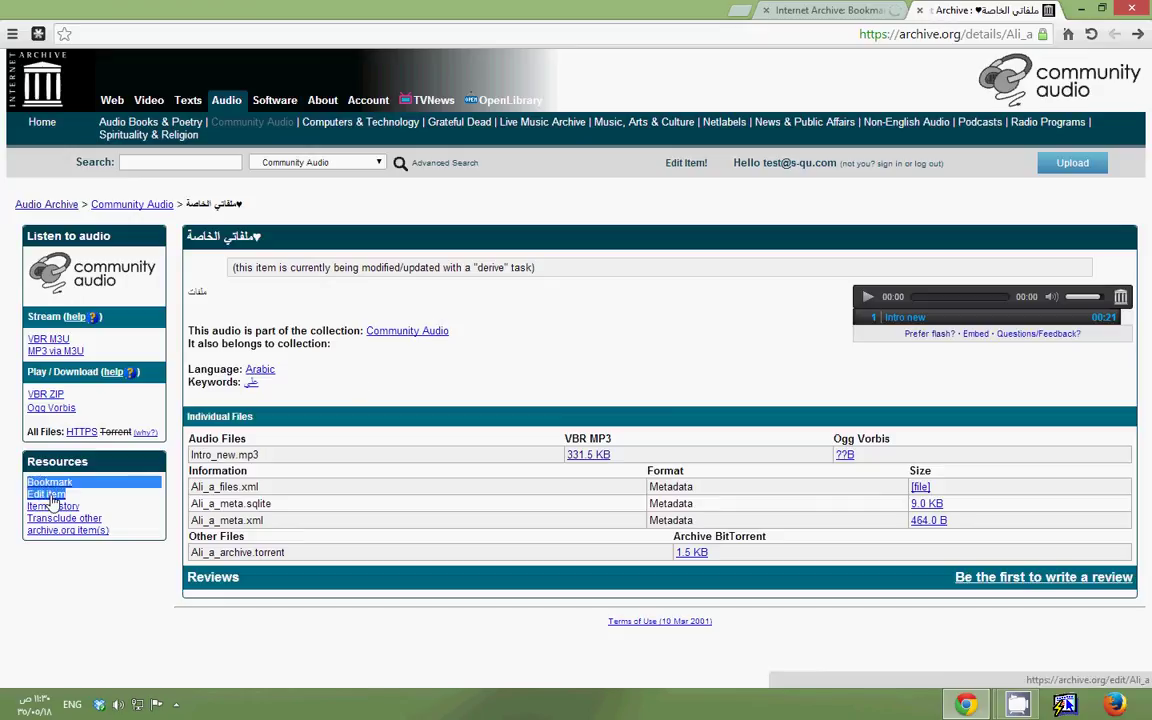
left_click(52, 496)
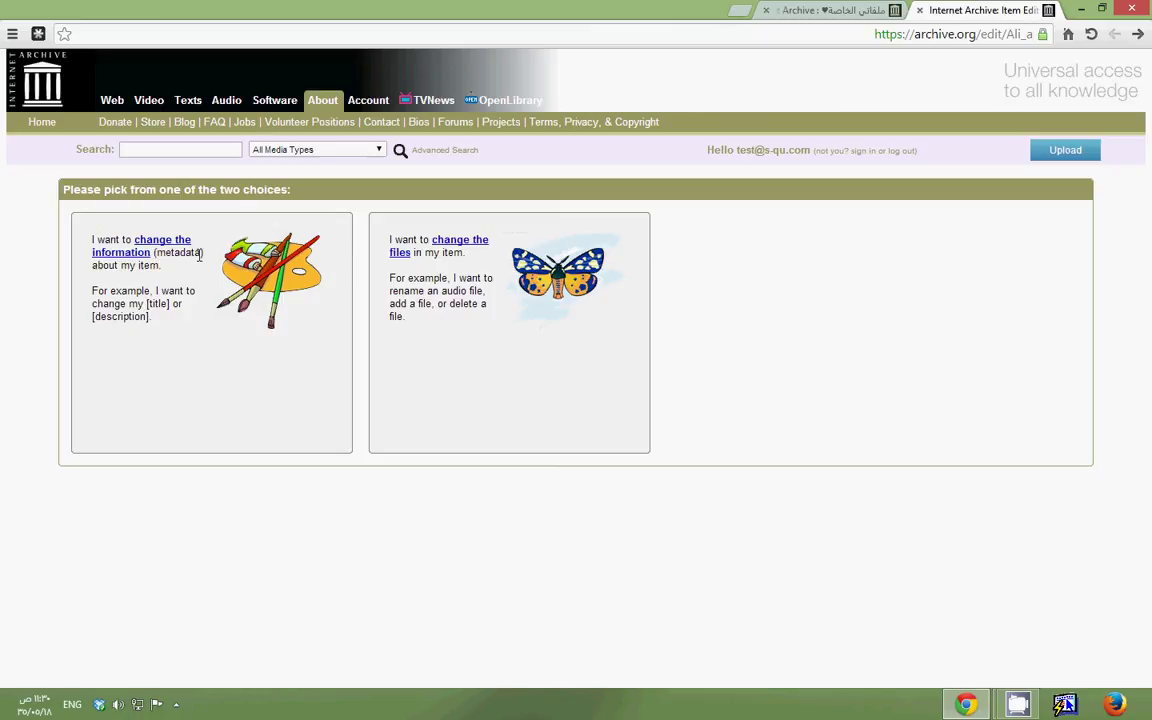
left_click_drag(200, 255, 168, 253)
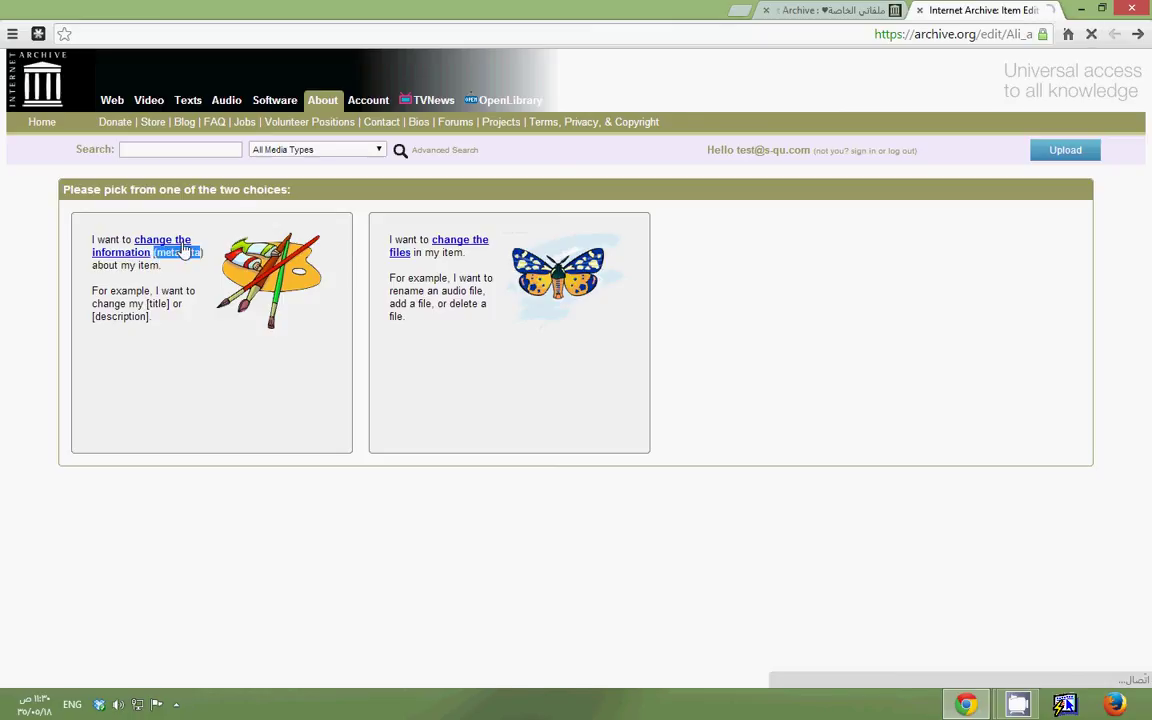
left_click(257, 262)
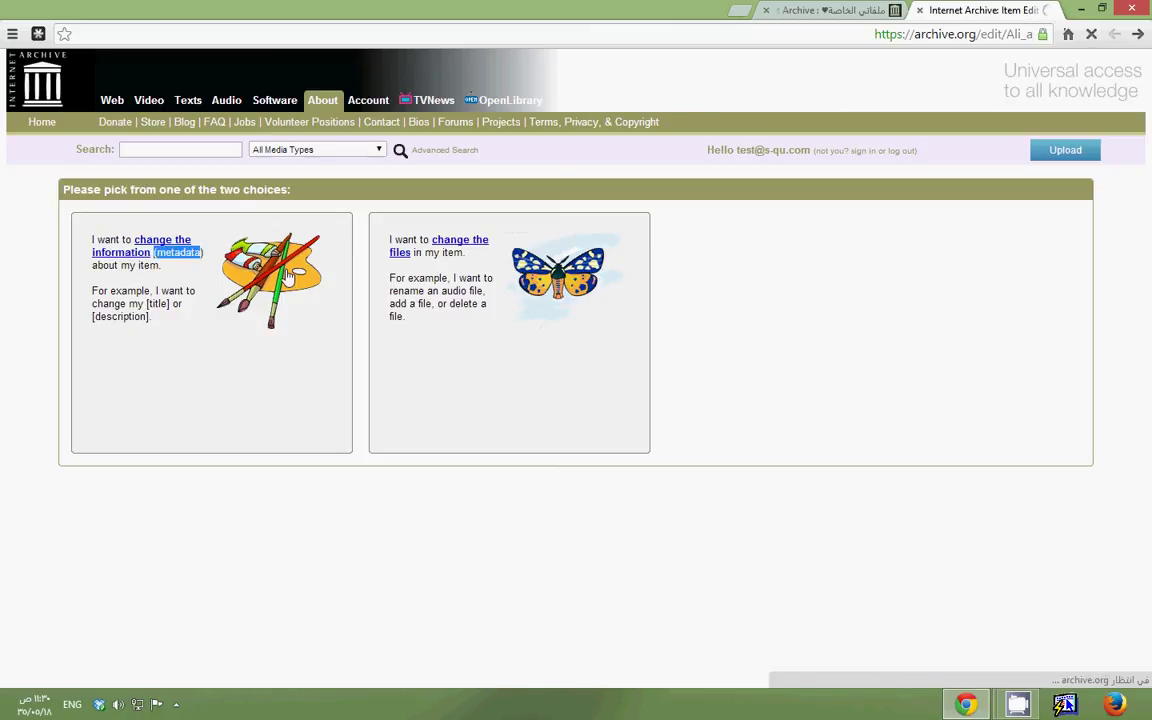
Keep Intro_new.mp3 as VBR MP3 and clear its 'People Sound Effects' title, Preview creator and album
scroll(496, 376, "down", 15)
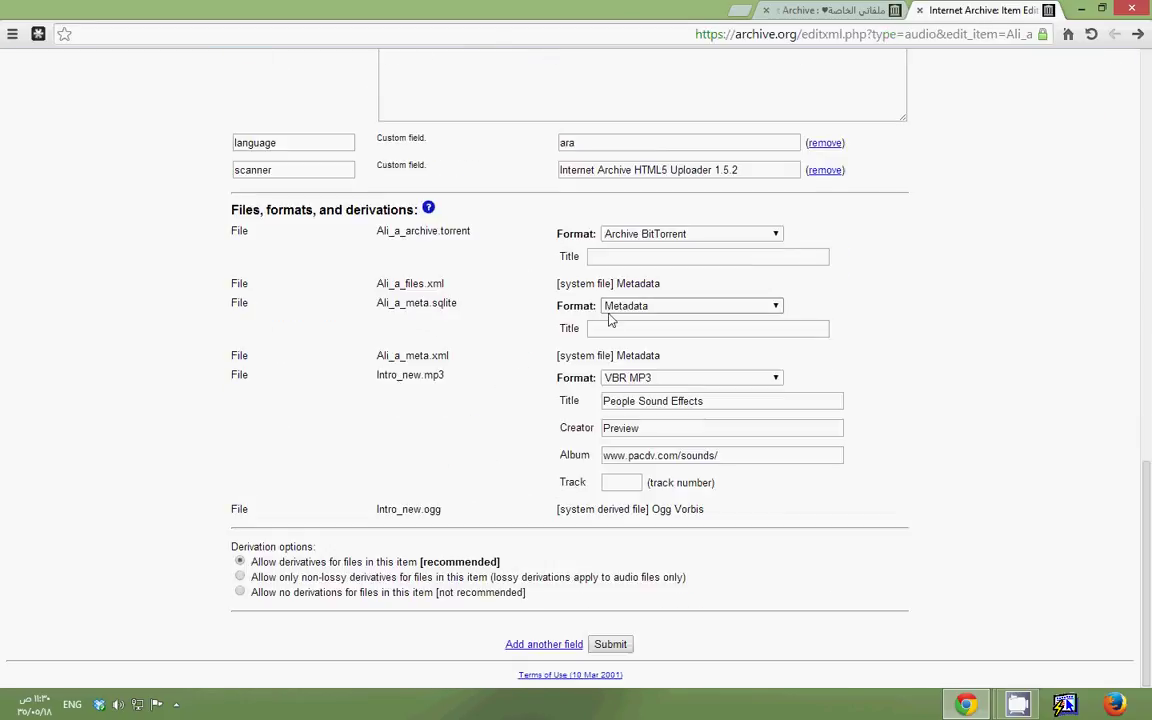
left_click(604, 378)
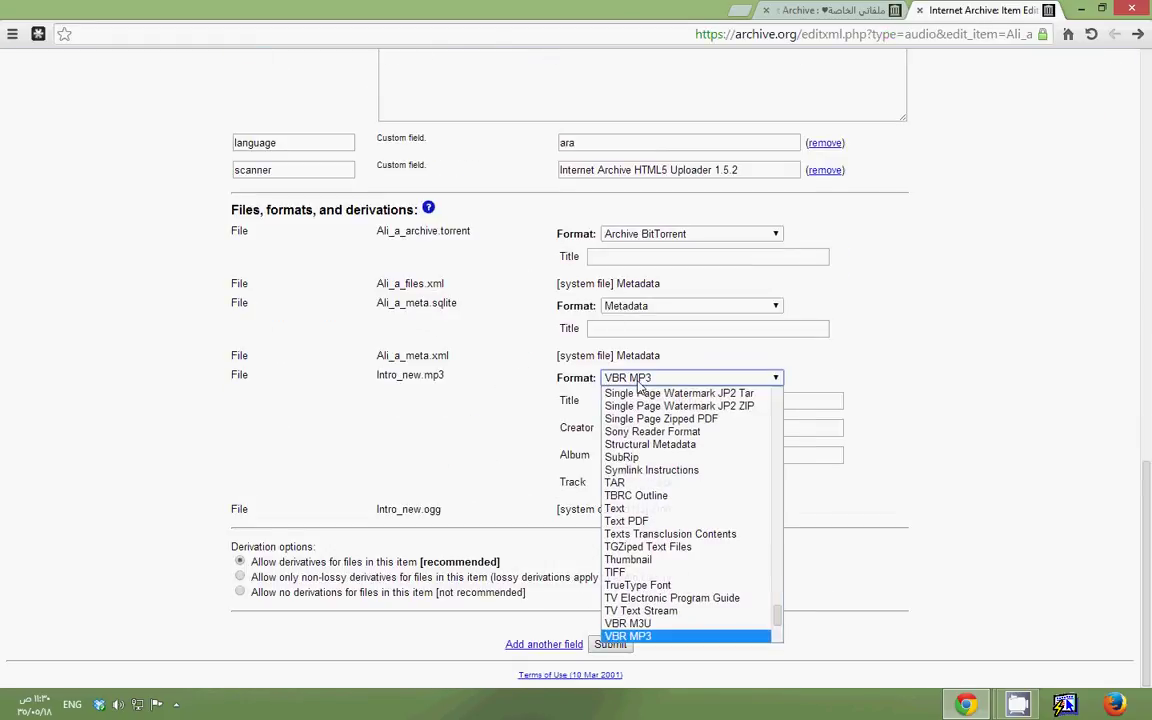
left_click(636, 380)
left_click_drag(720, 401, 532, 406)
key("BackSpace")
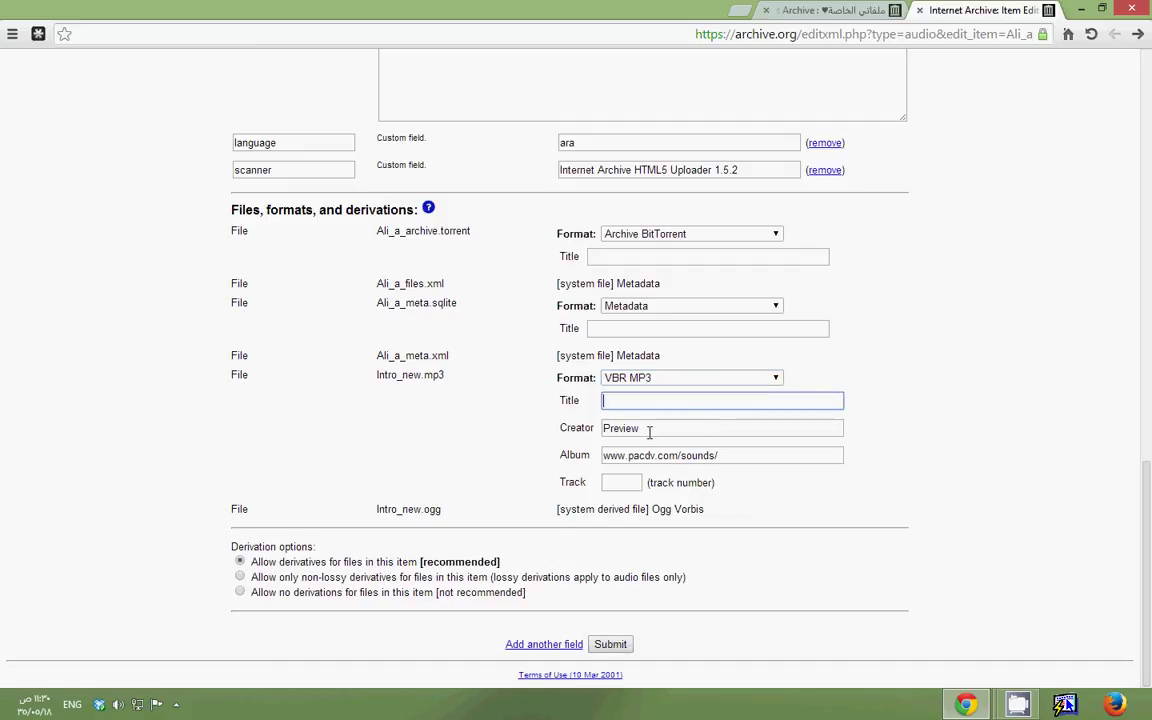
double_click(649, 428)
key("BackSpace")
left_click_drag(720, 455, 450, 470)
key("BackSpace")
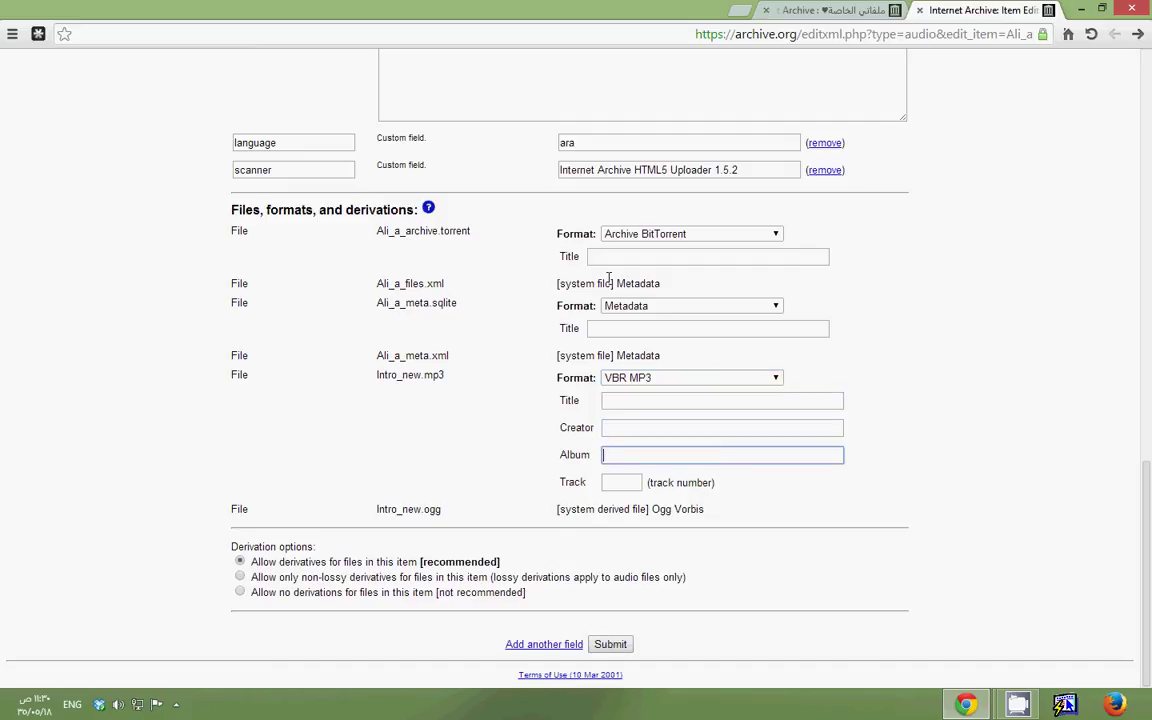
Enter the Arabic title for Intro_new.mp3 and submit the metadata changes
left_click(605, 331)
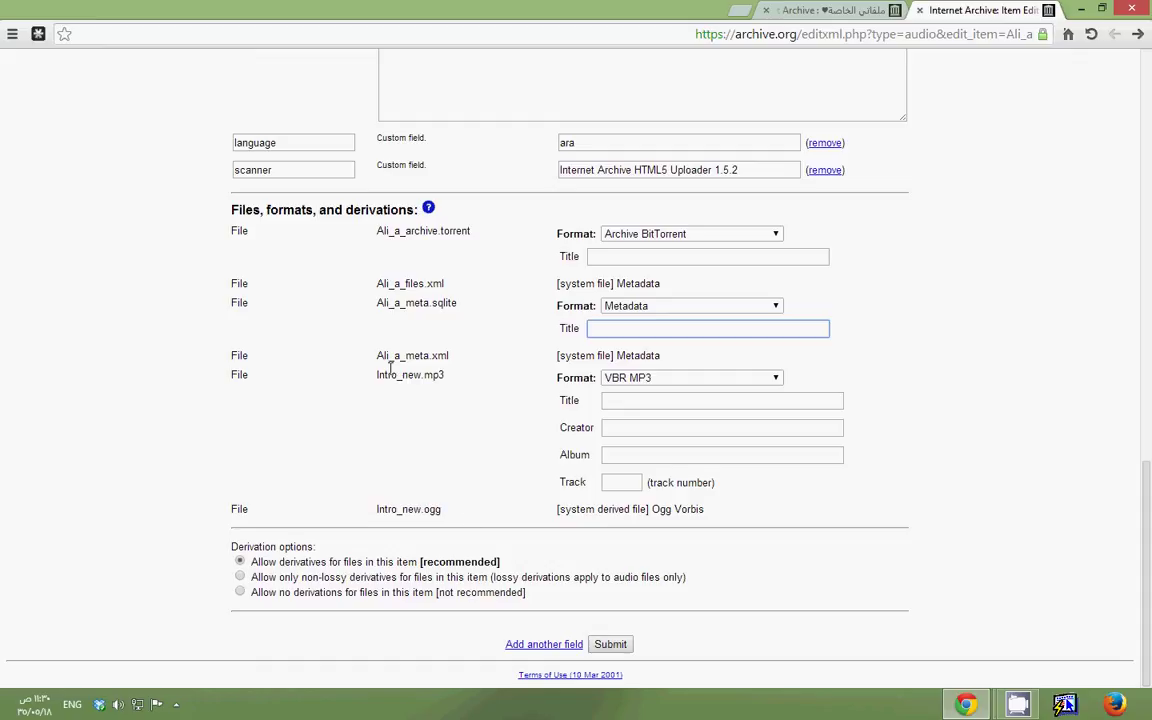
left_click_drag(440, 378, 414, 373)
left_click(637, 405)
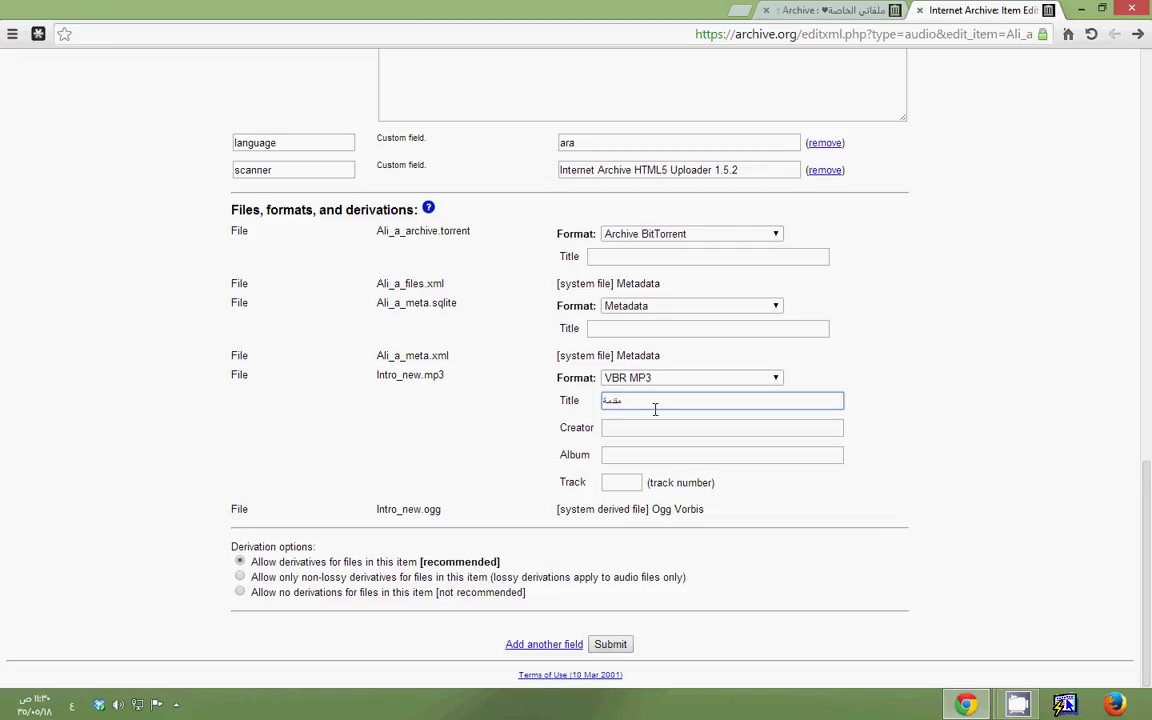
left_click(610, 645)
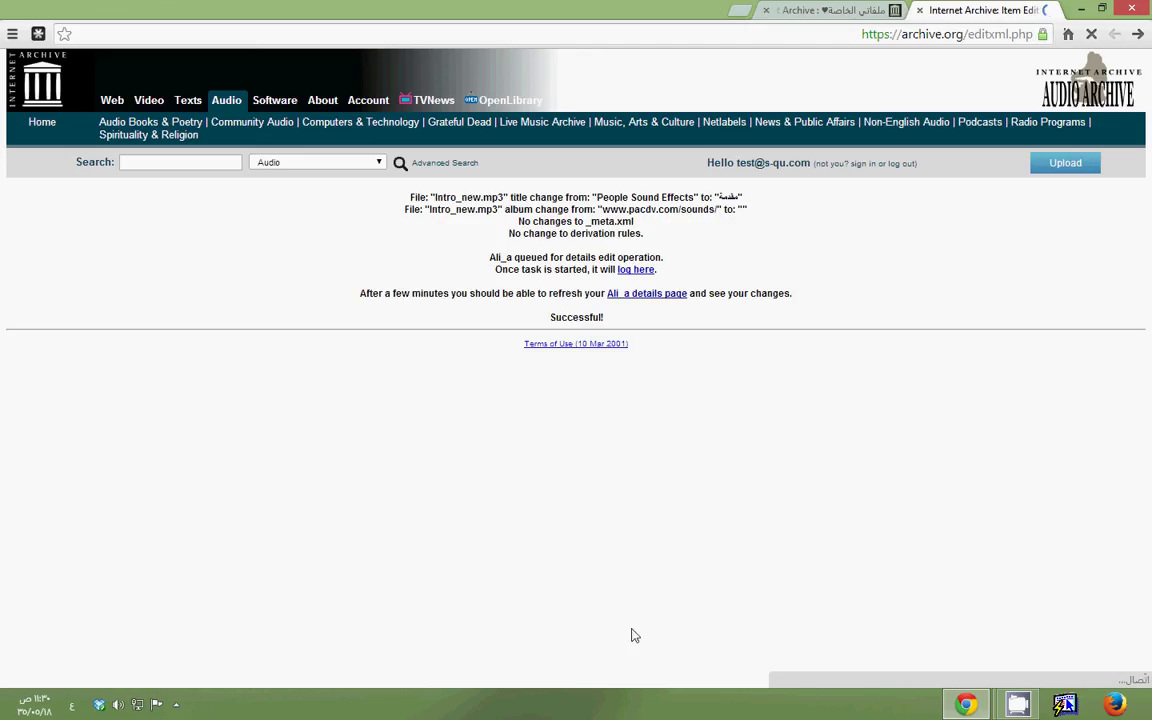
Return to the details page showing the Arabic track title, then choose Edit item and change the files
left_click(653, 294)
left_click_drag(216, 432, 204, 426)
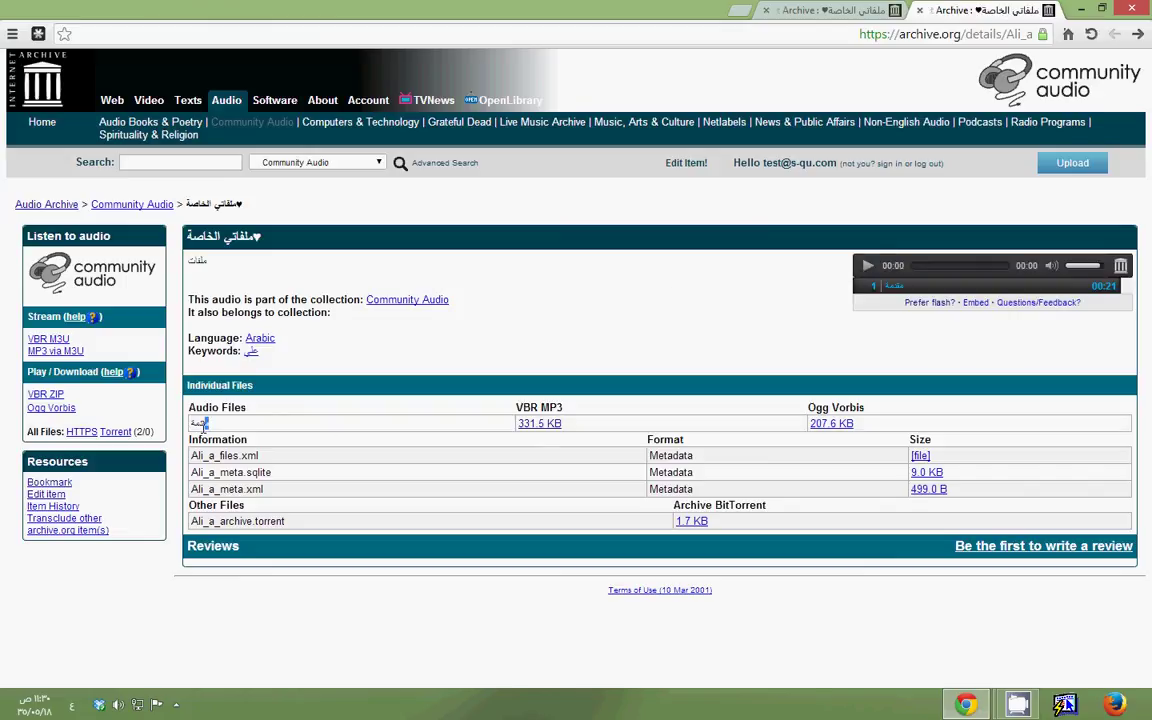
left_click(53, 495)
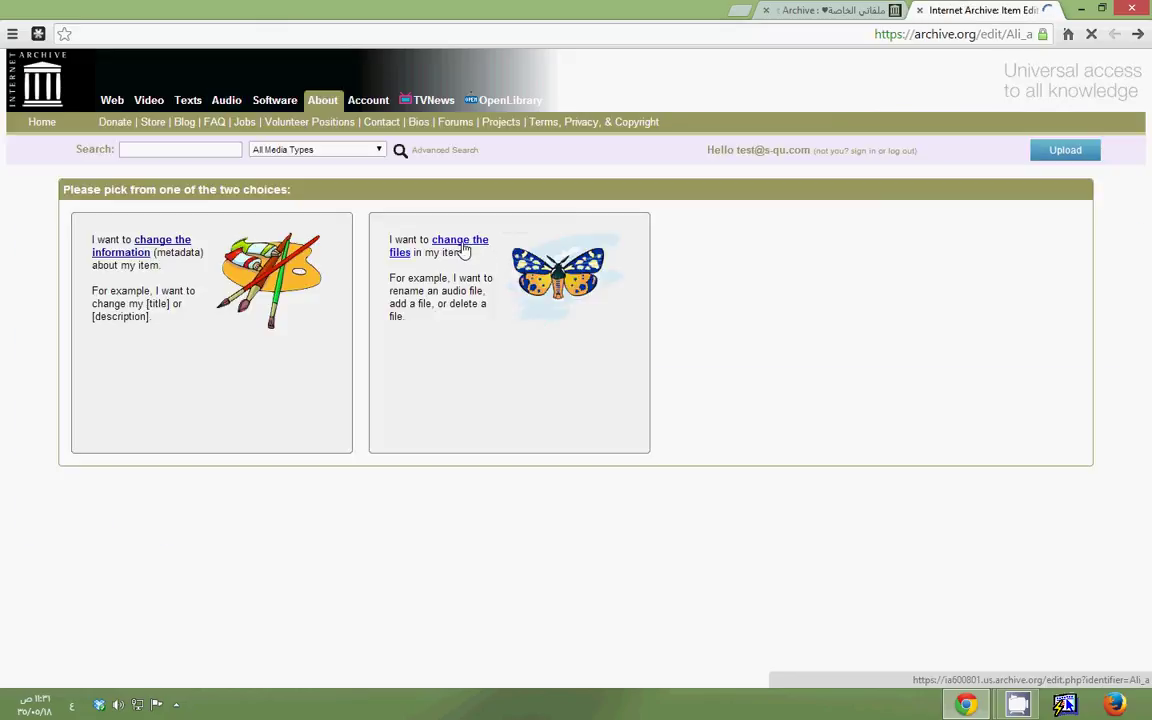
left_click(464, 250)
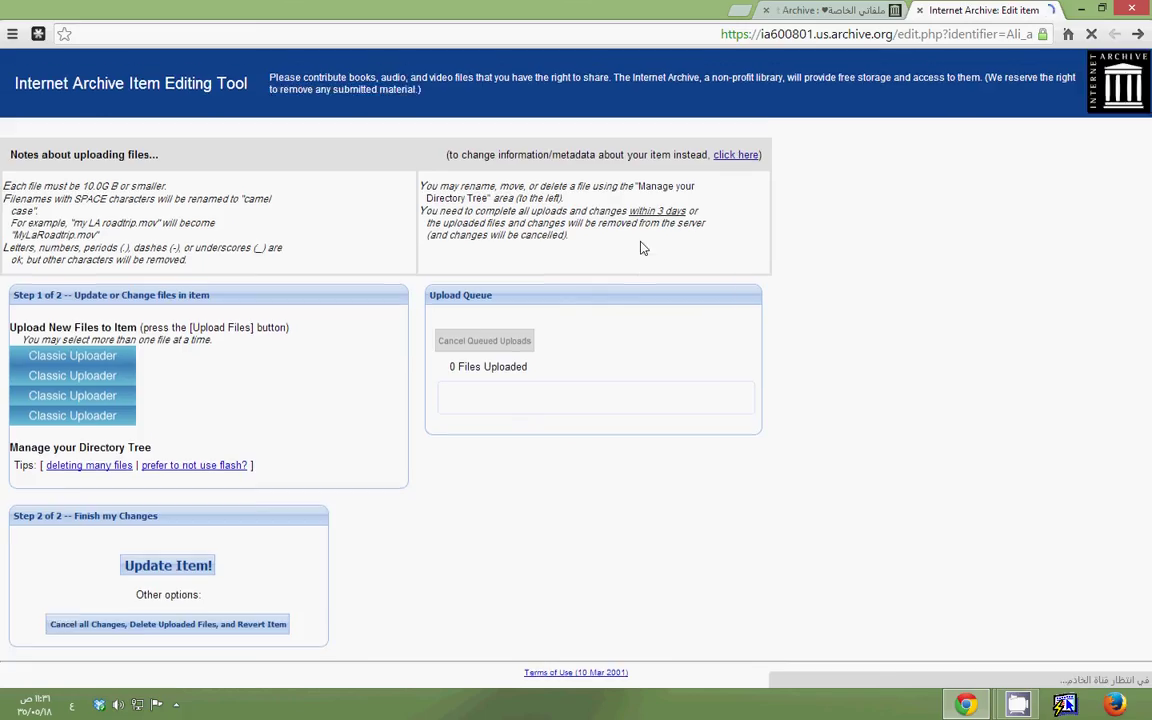
Upload Intro.mp3 into the item via the Directory Tree's Upload file option
scroll(200, 350, "down", 1)
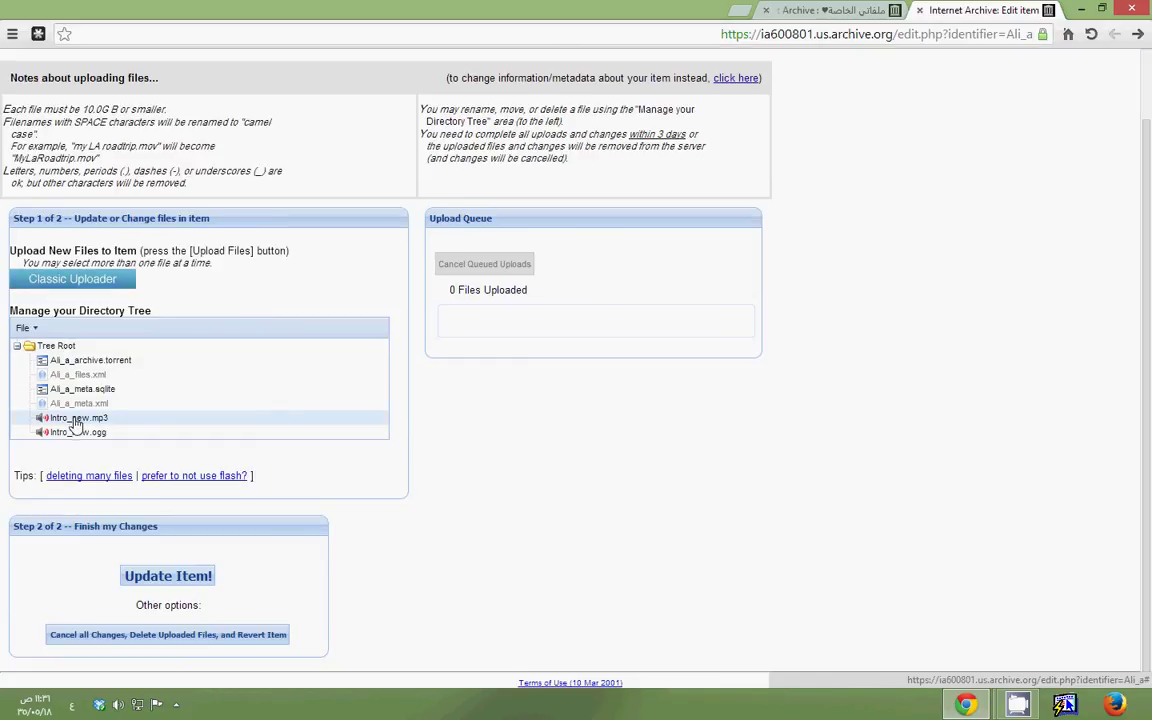
right_click(75, 422)
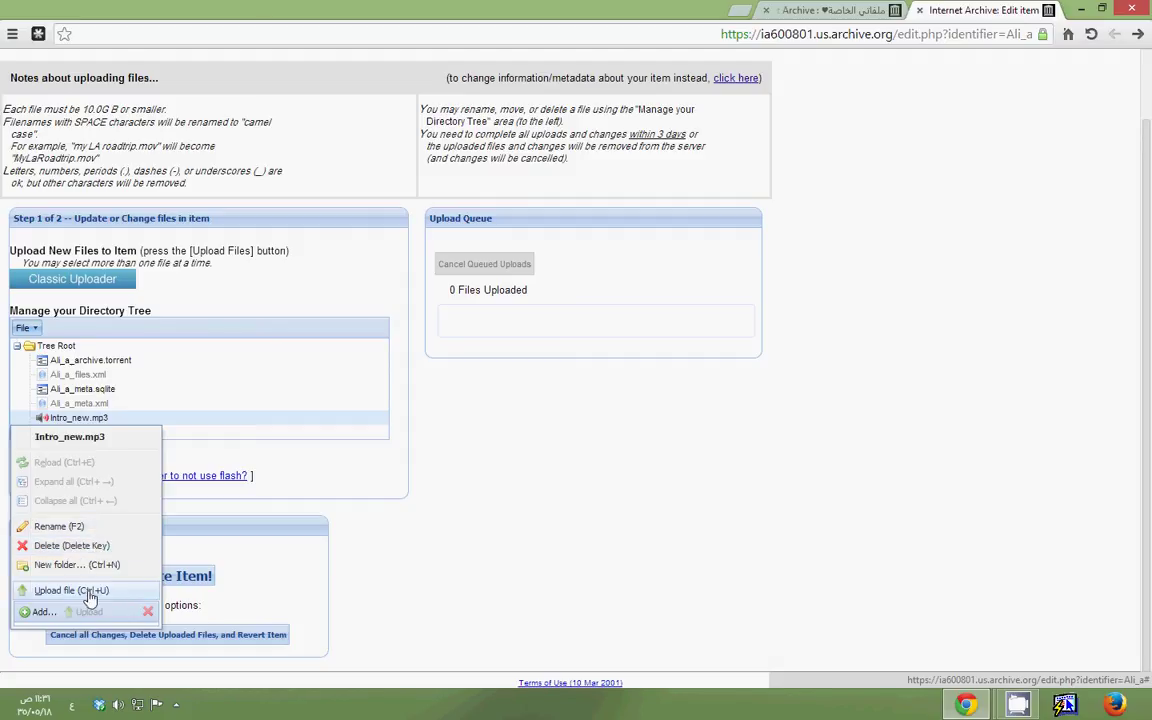
left_click(110, 287)
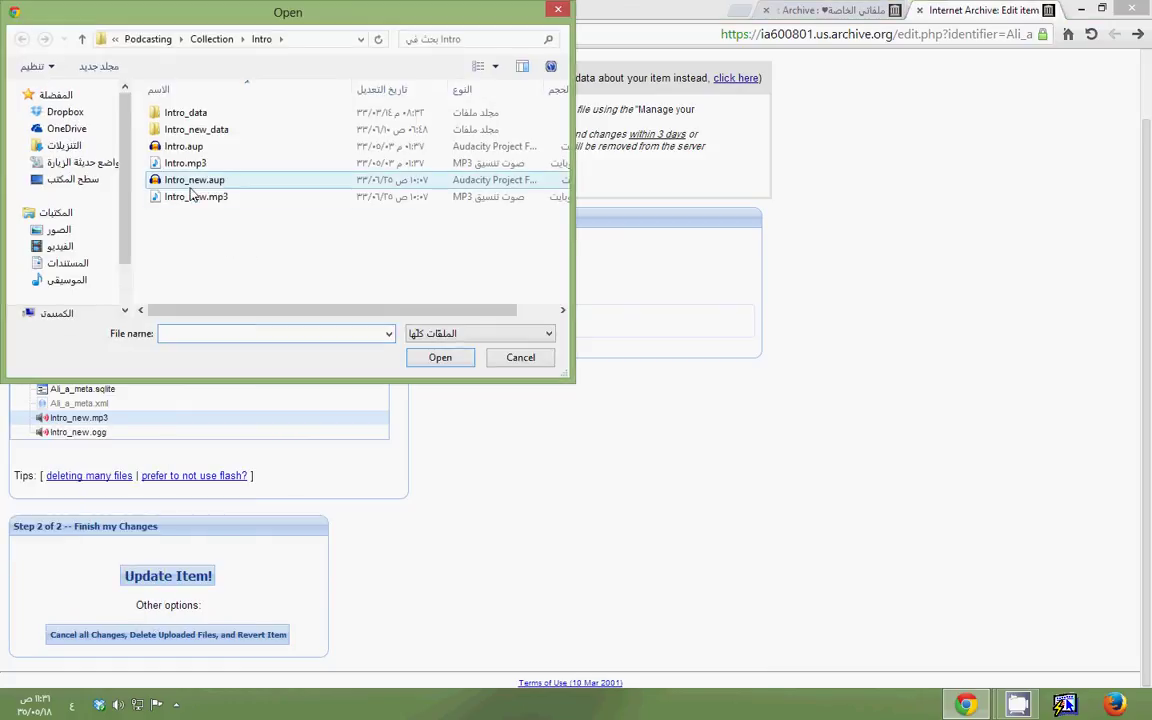
double_click(190, 164)
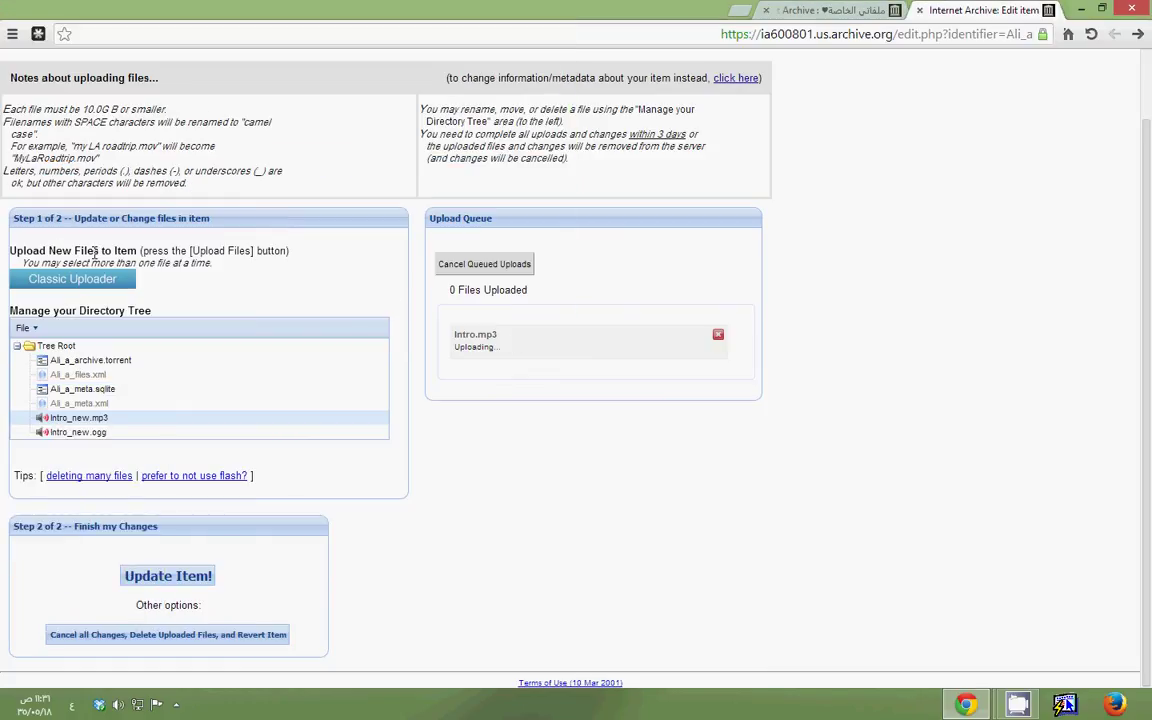
Upload Audio\Sound_Of_Nature.mp3 as a second file and apply the file changes
left_click(72, 278)
key("BackSpace")
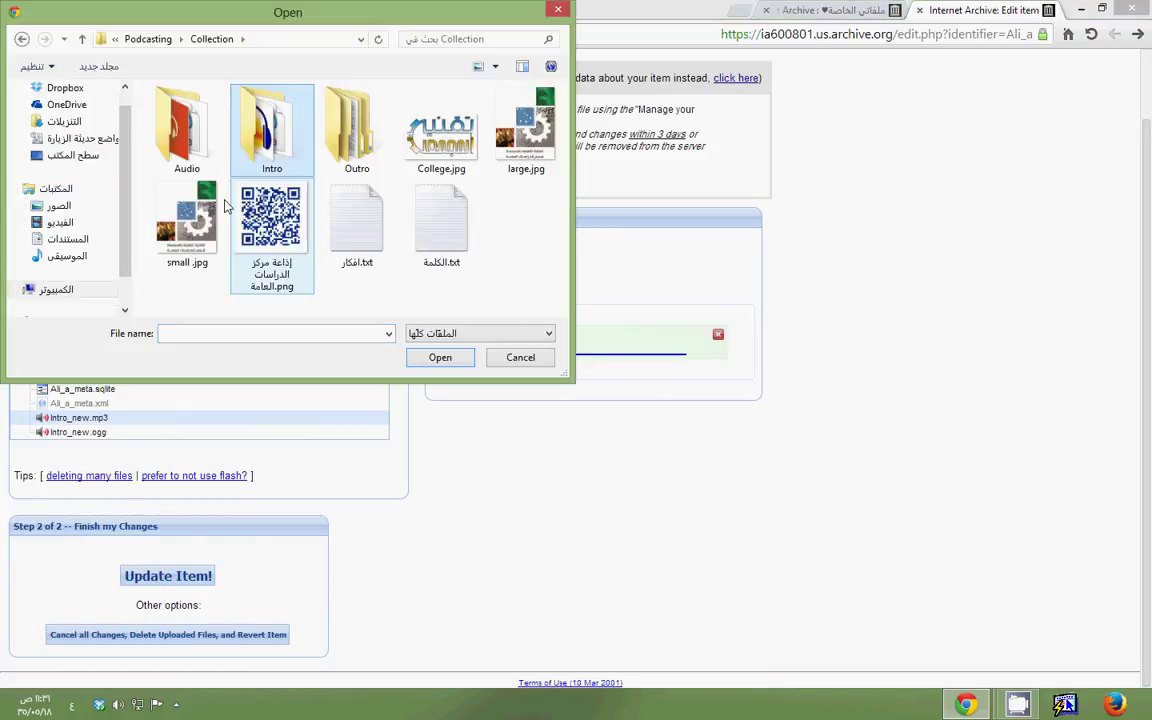
left_click(182, 130)
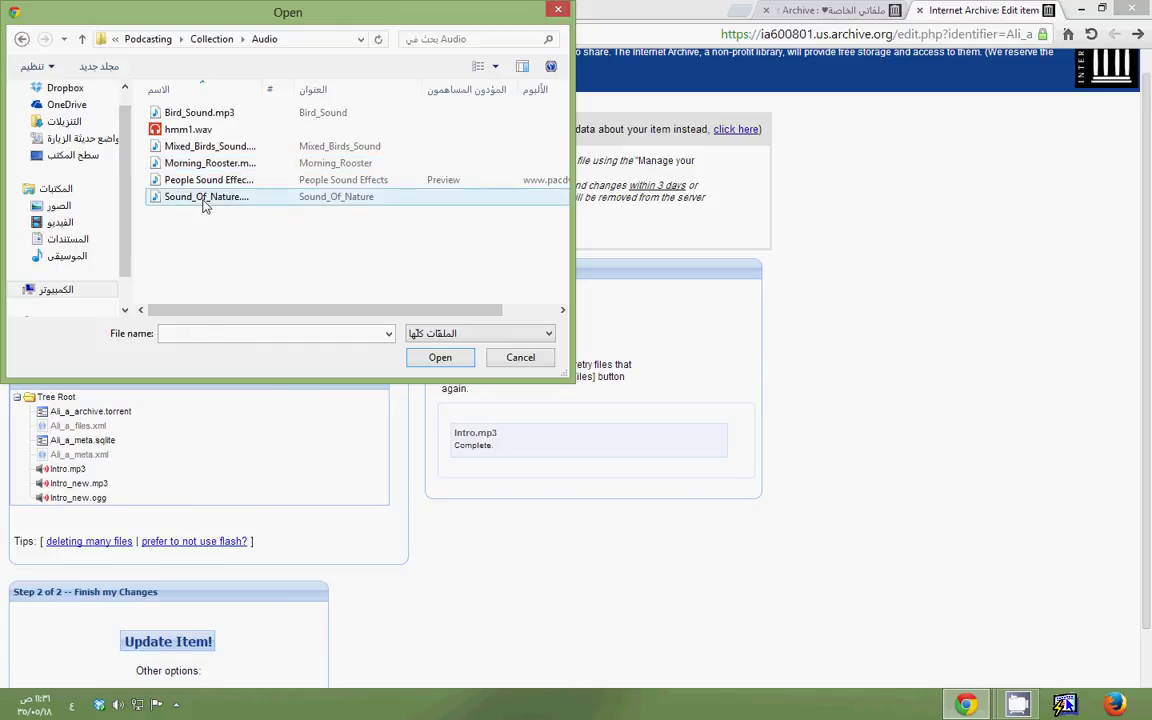
left_click(205, 197)
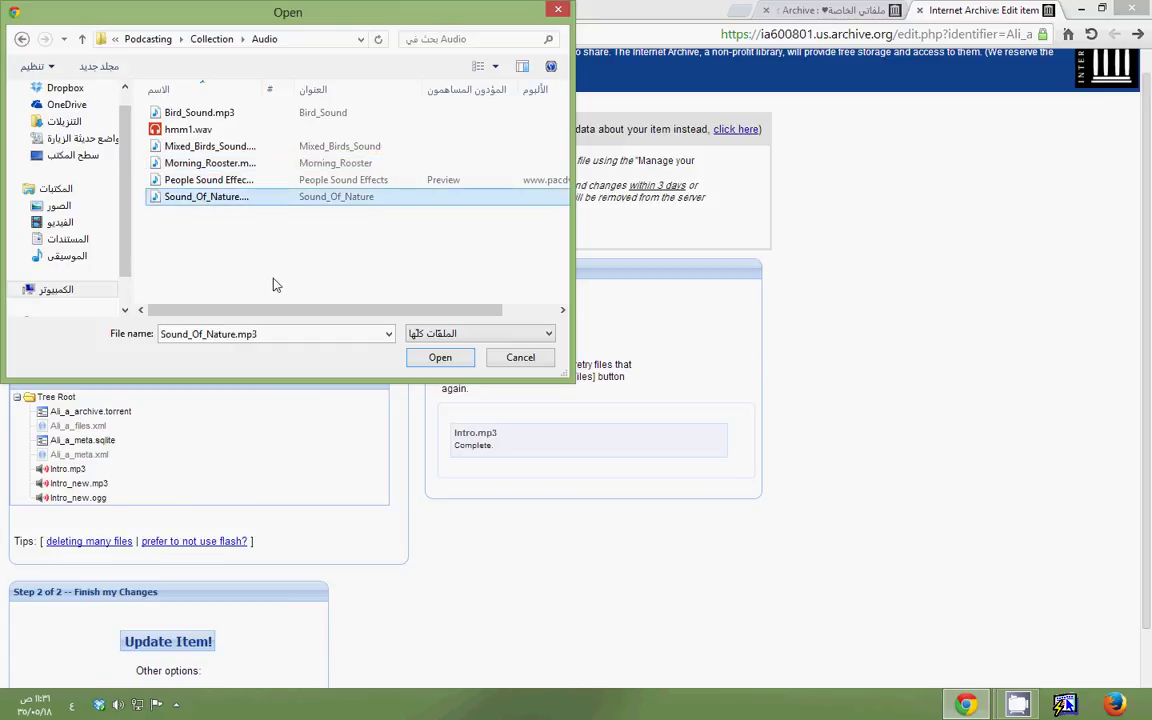
left_click(440, 357)
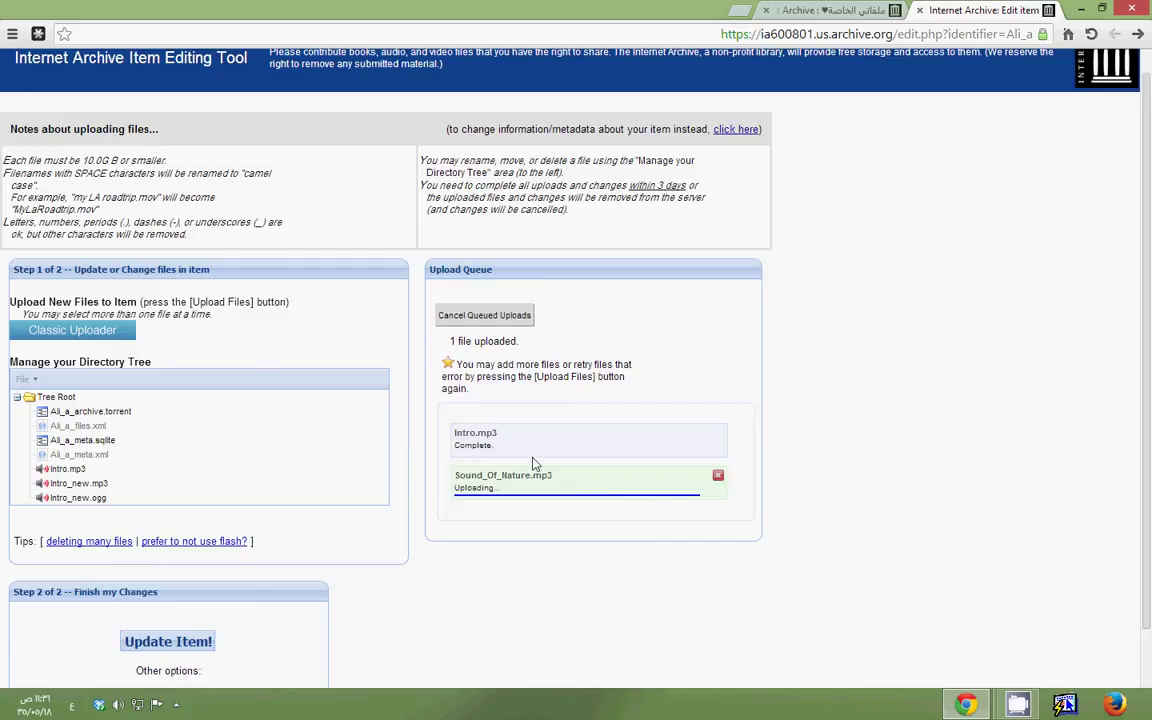
scroll(206, 378, "down", 1)
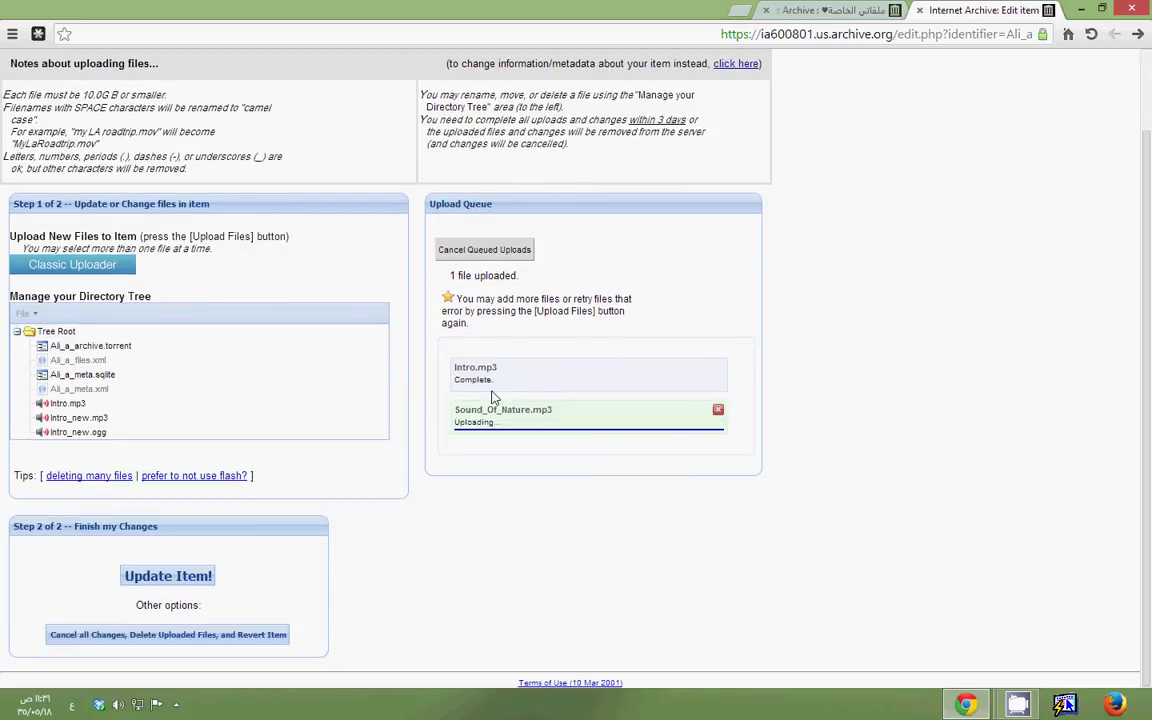
left_click(168, 575)
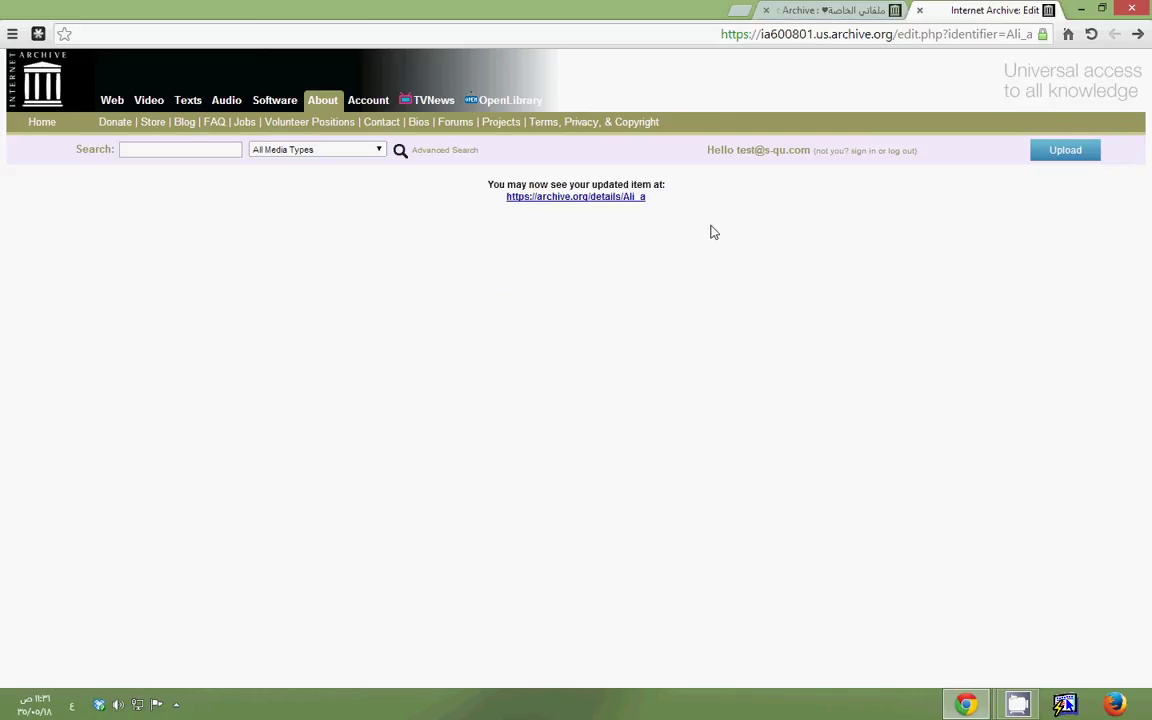
Open the updated item page and select the Intro.mp3 name in its file list
left_click(578, 202)
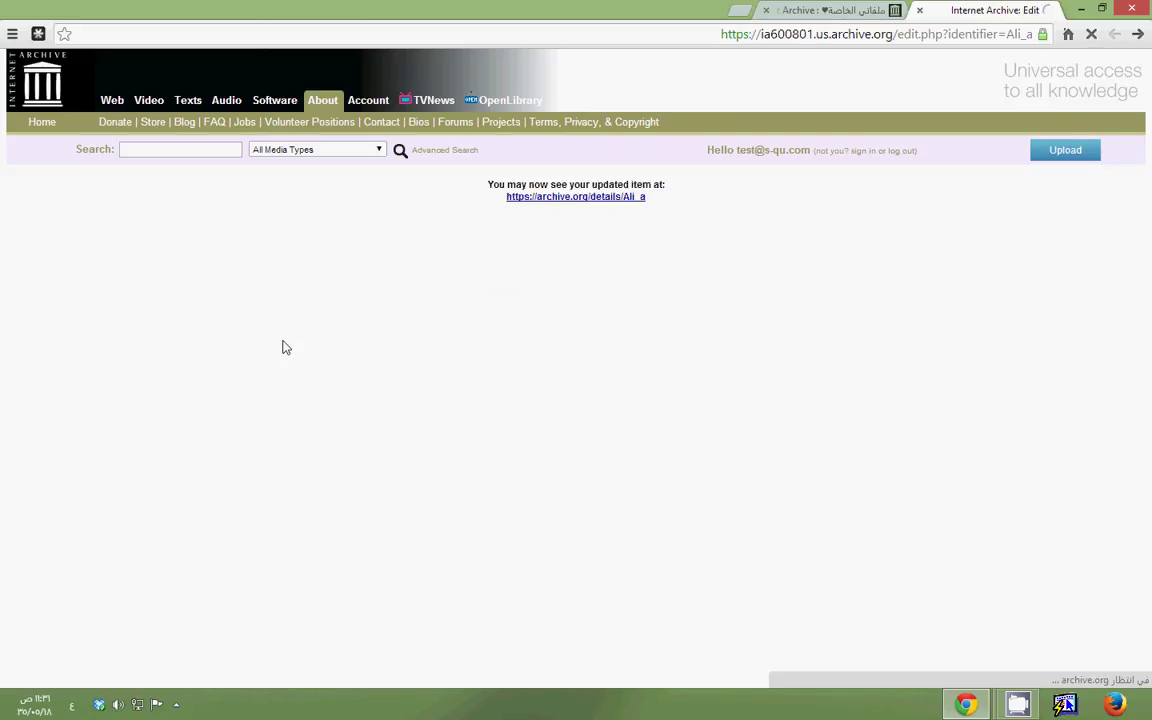
triple_click(207, 424)
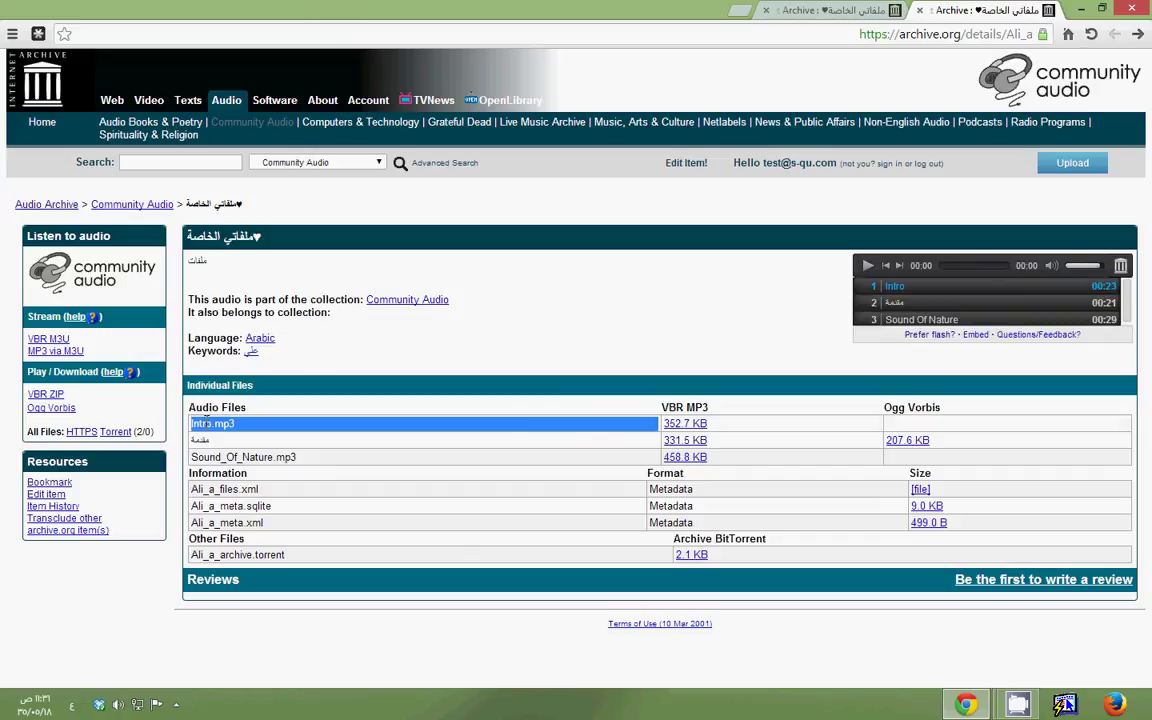
Clear the text selection and close the updated item's Chrome tab
left_click_drag(229, 424, 199, 424)
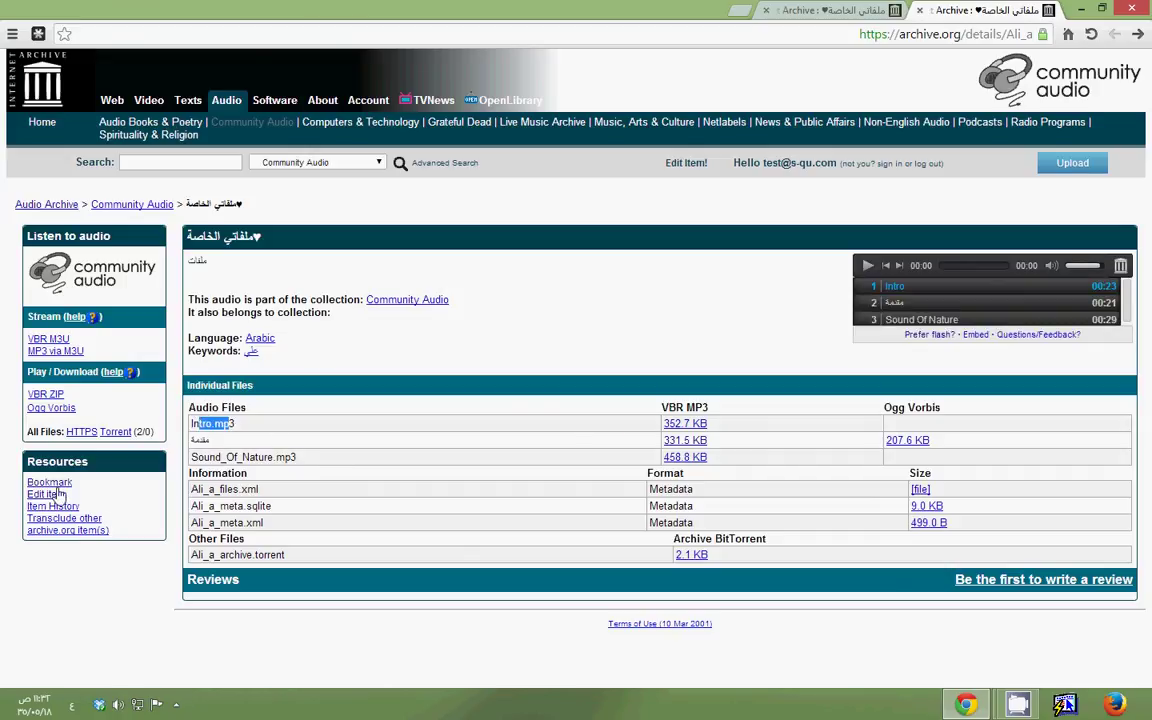
left_click(435, 373)
left_click(920, 11)
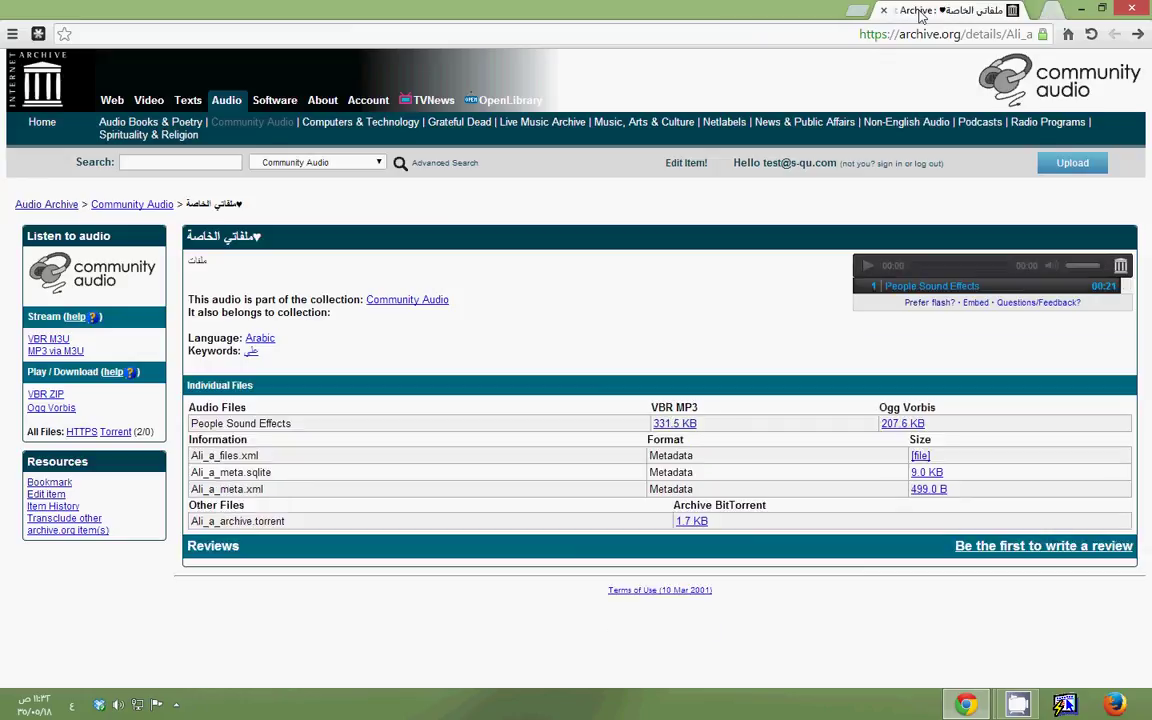